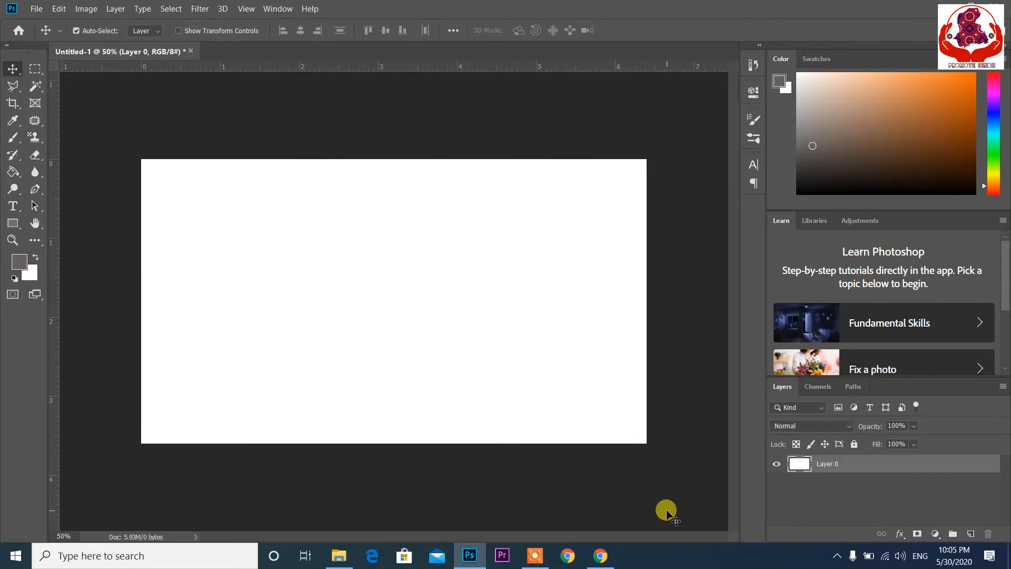
Step: Place the car accident photo from the file folder into the blank document
mouse_move(331, 565)
click(331, 566)
drag(232, 181, 428, 331)
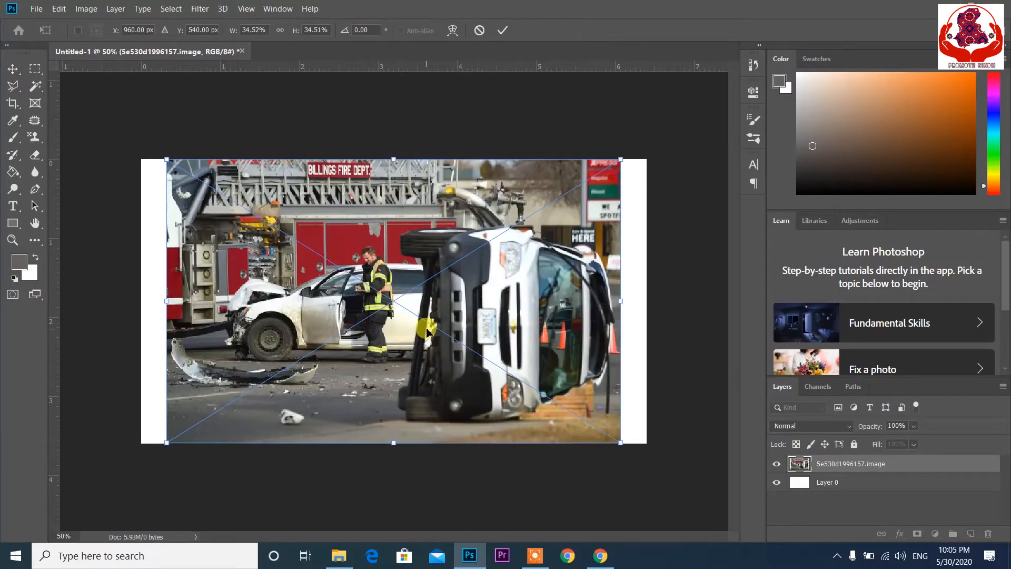
Step: Enlarge the placed photo to about 39.6% so it covers the whole canvas, and commit the placement
drag(620, 159, 657, 156)
click(392, 339)
drag(165, 441, 132, 464)
click(335, 386)
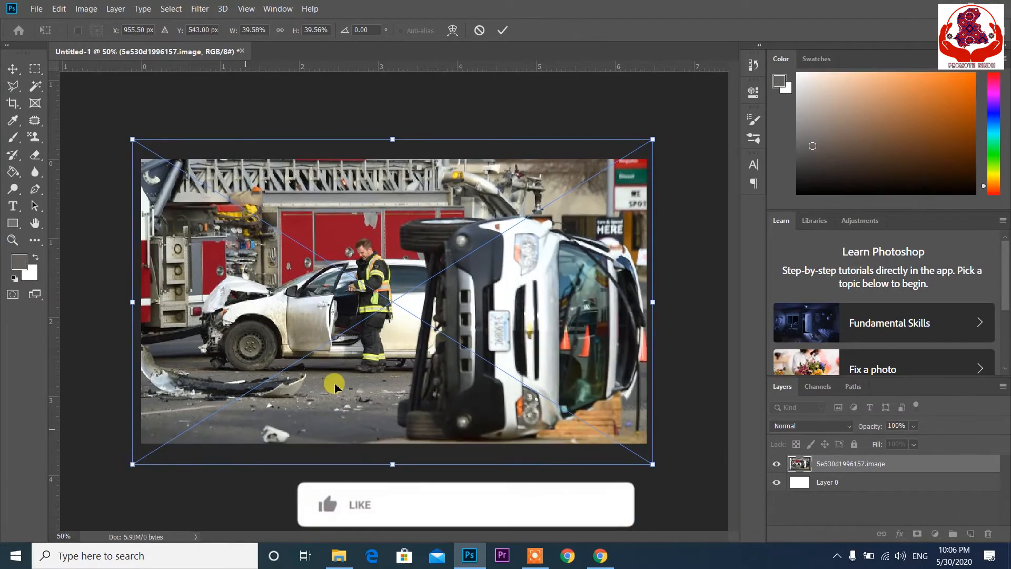
key(Return)
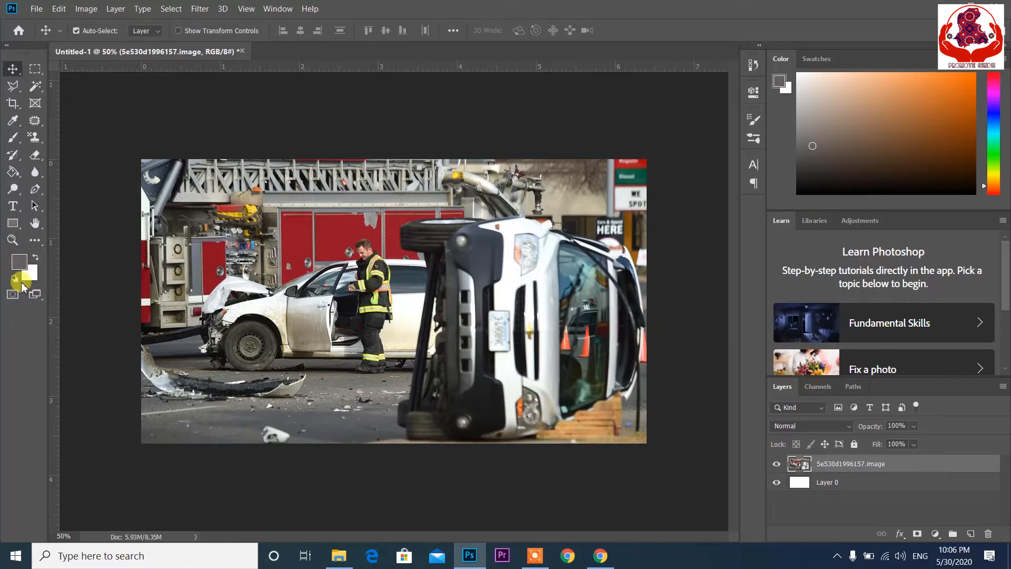
Step: Set the foreground color to black (000000)
click(20, 262)
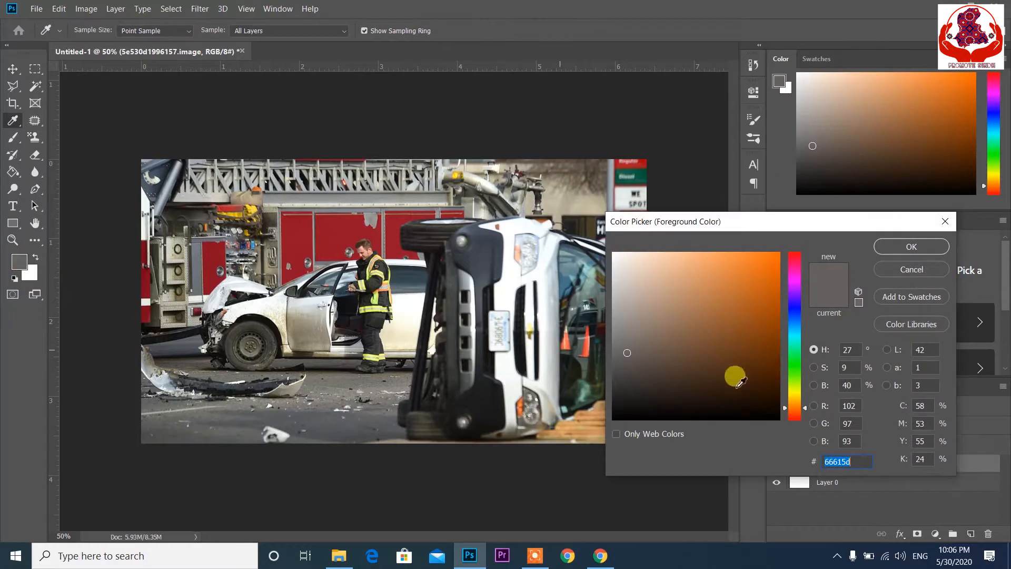
drag(768, 412, 790, 425)
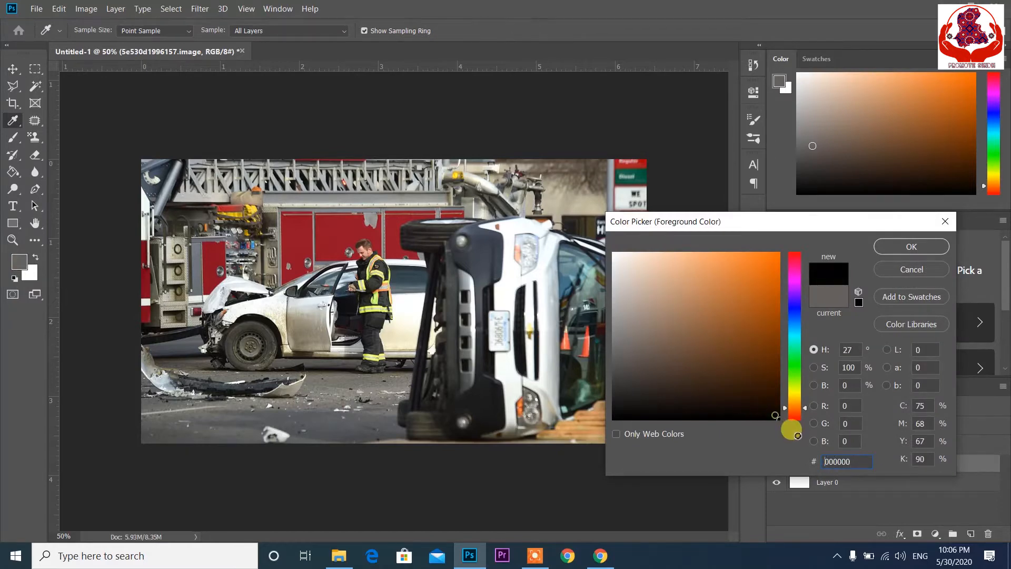
click(926, 250)
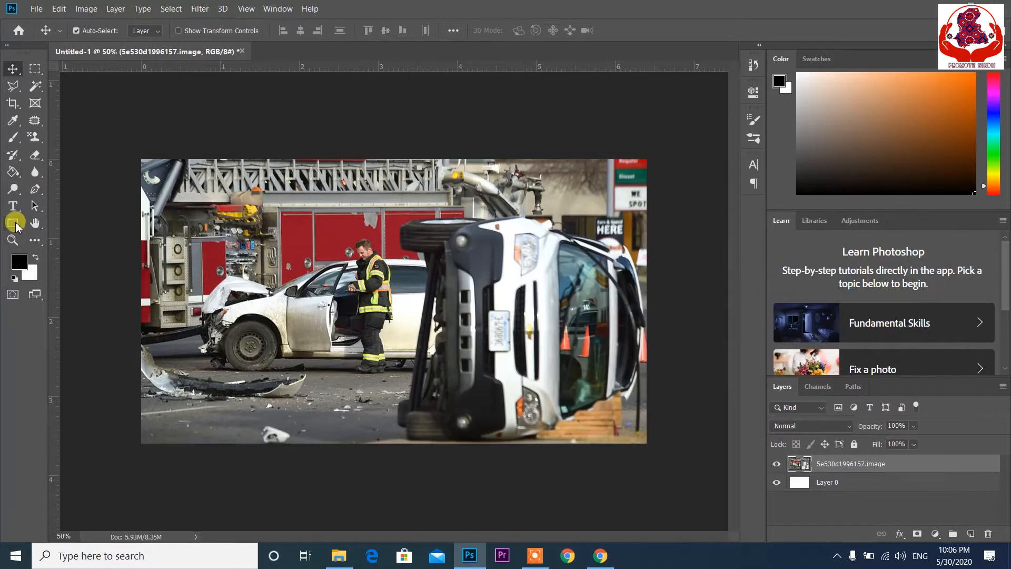
Step: Draw a rectangle shape about 2112 by 340 px across the upper part of the photo, extending past both sides
drag(13, 223, 36, 229)
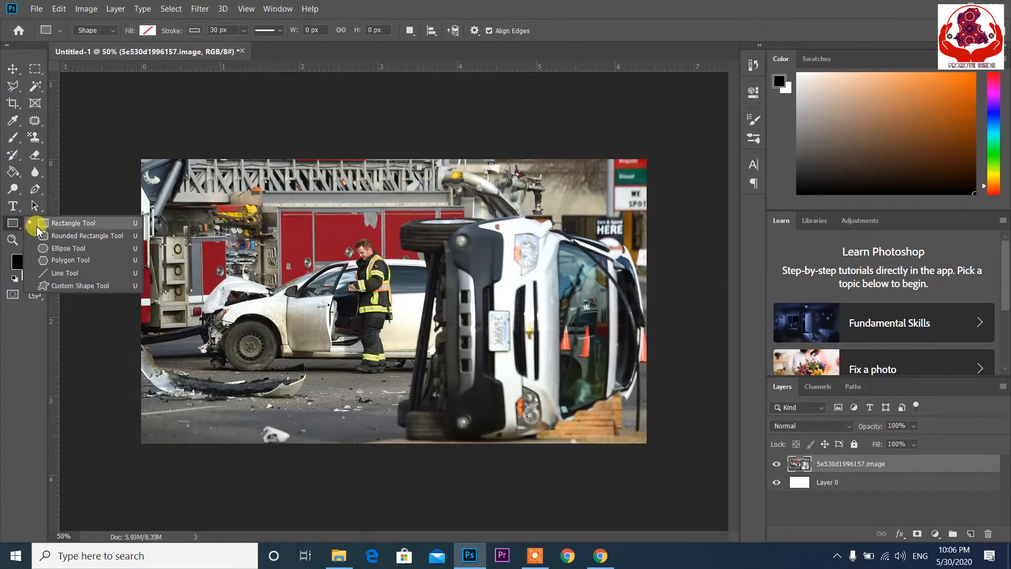
click(74, 225)
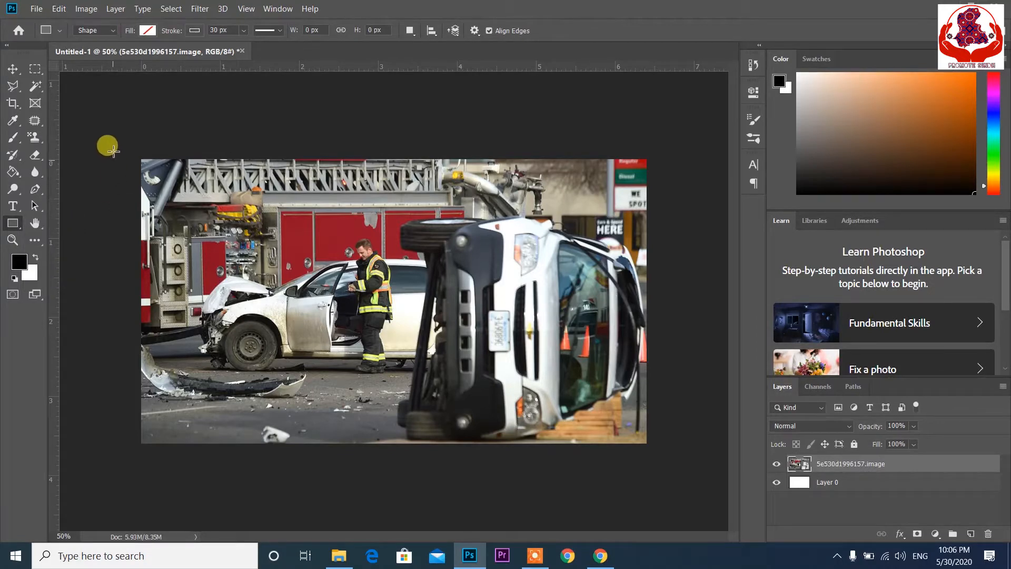
drag(112, 146, 673, 238)
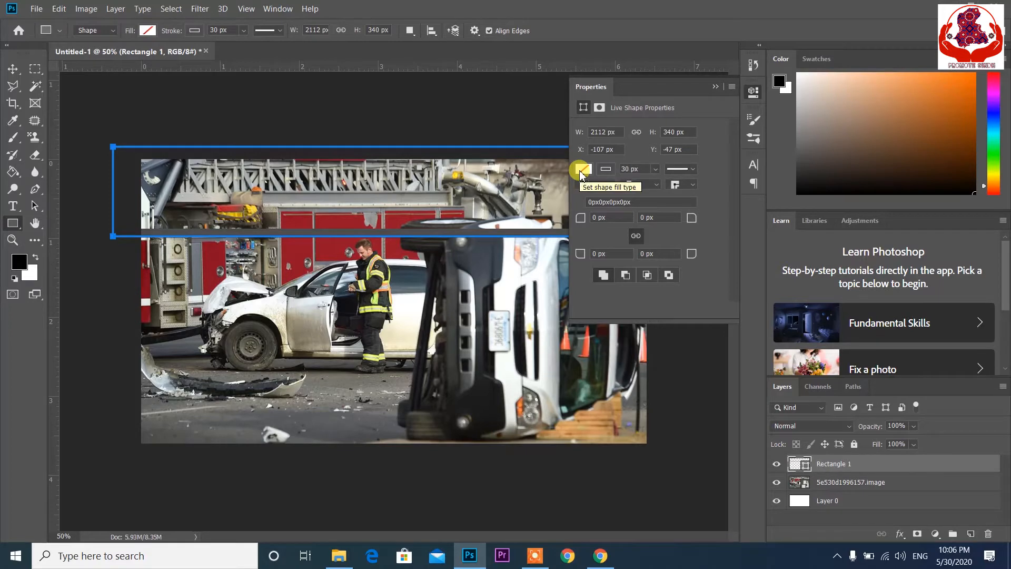
Step: Fill the rectangle with black and remove its stroke
click(582, 169)
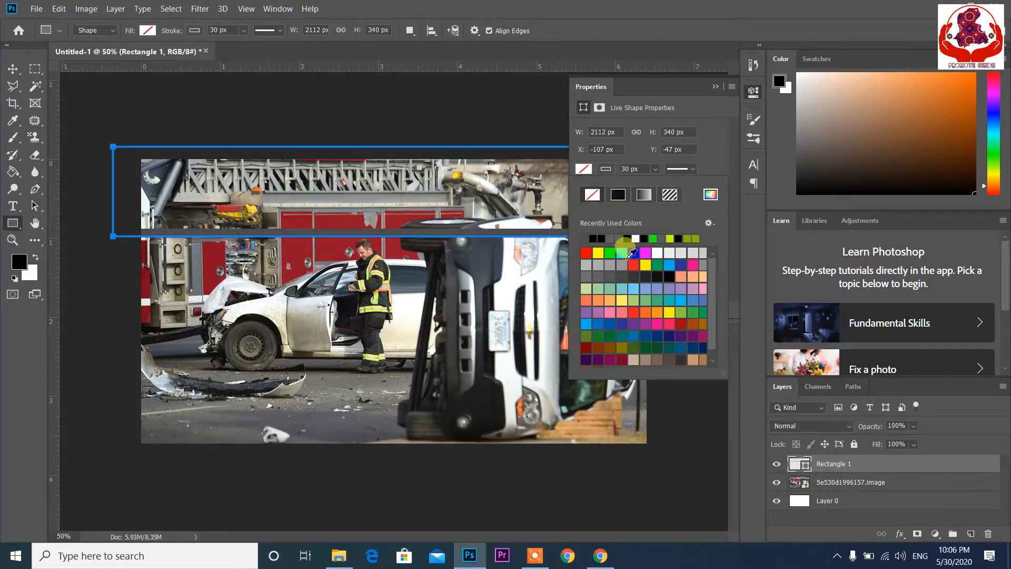
click(594, 240)
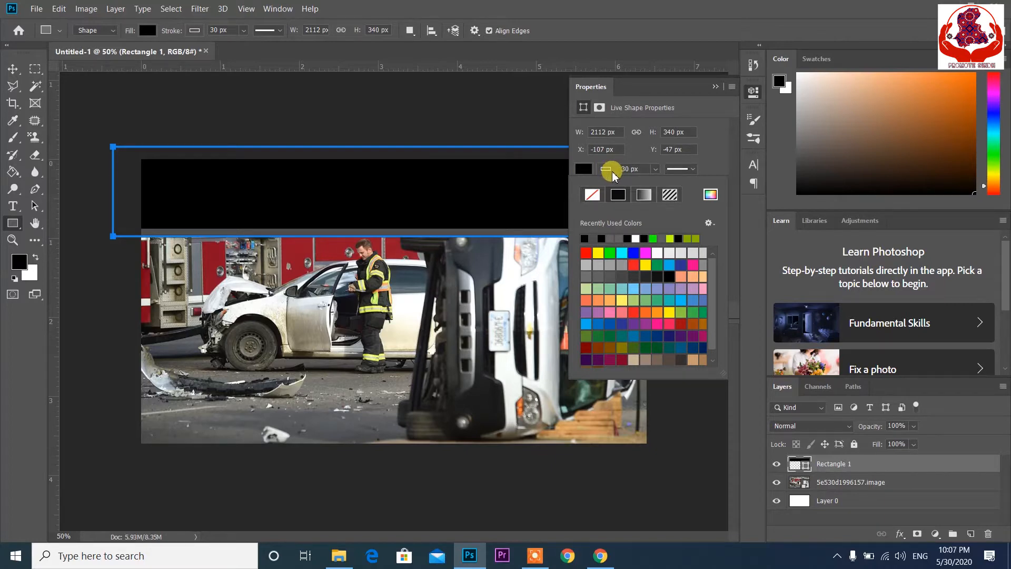
click(590, 195)
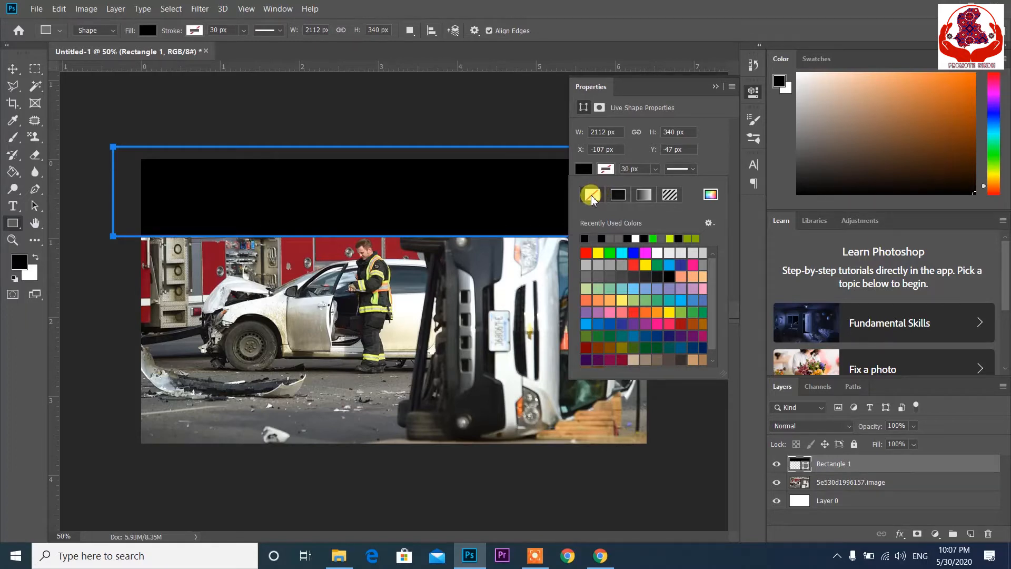
click(715, 87)
click(715, 87)
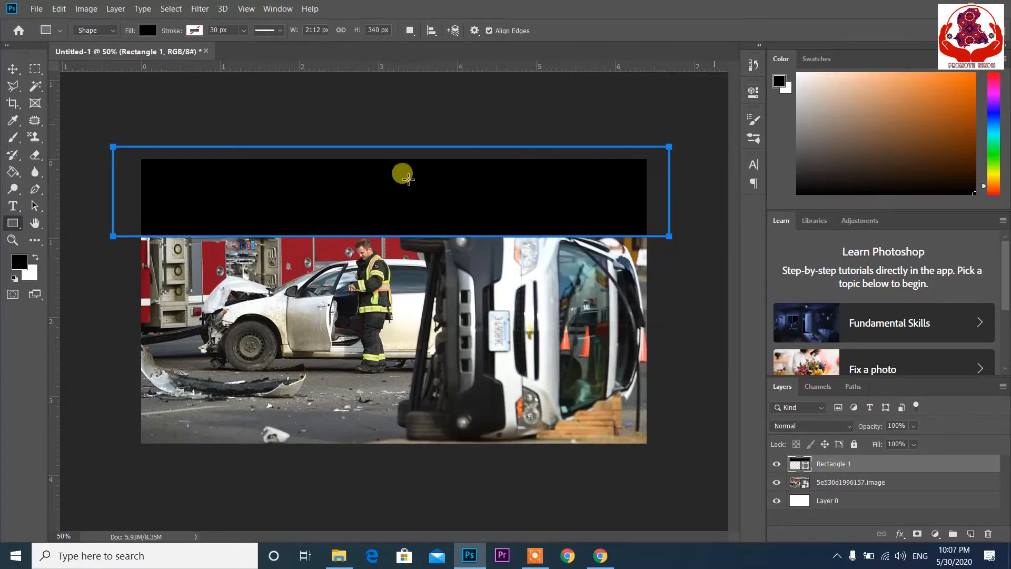
click(12, 69)
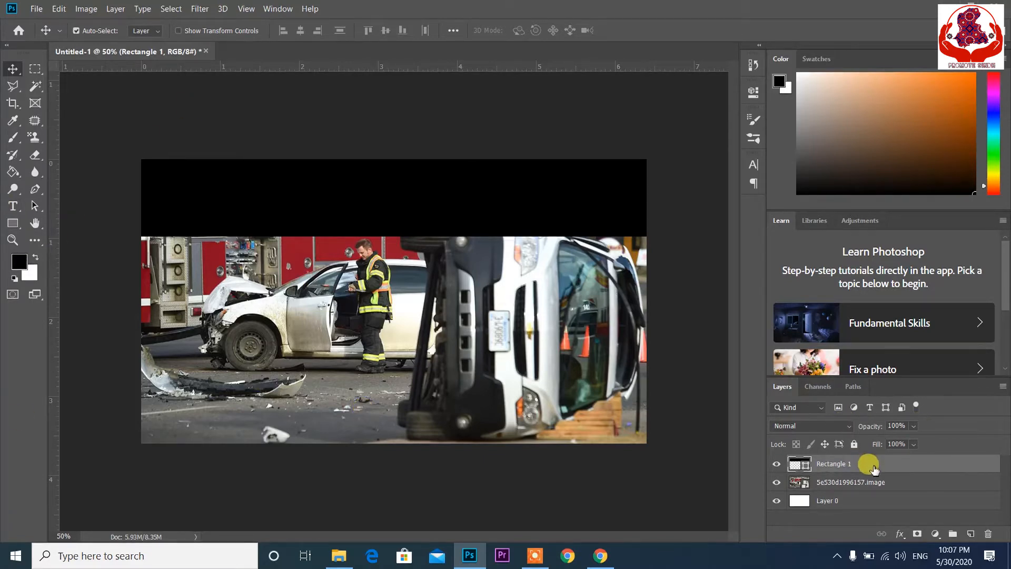
Step: Lower the opacity of the black rectangle layer to 40%
click(864, 481)
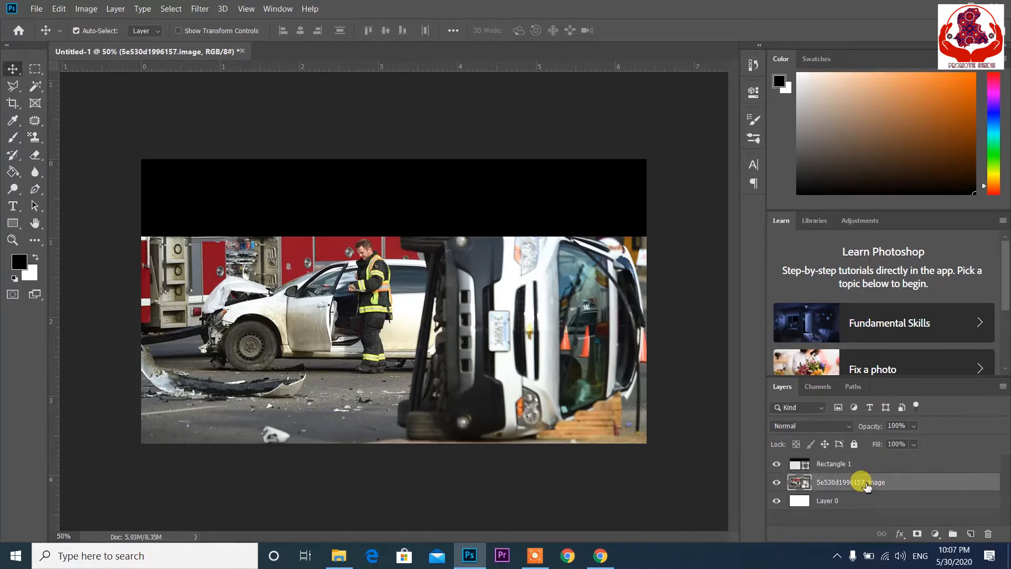
click(864, 464)
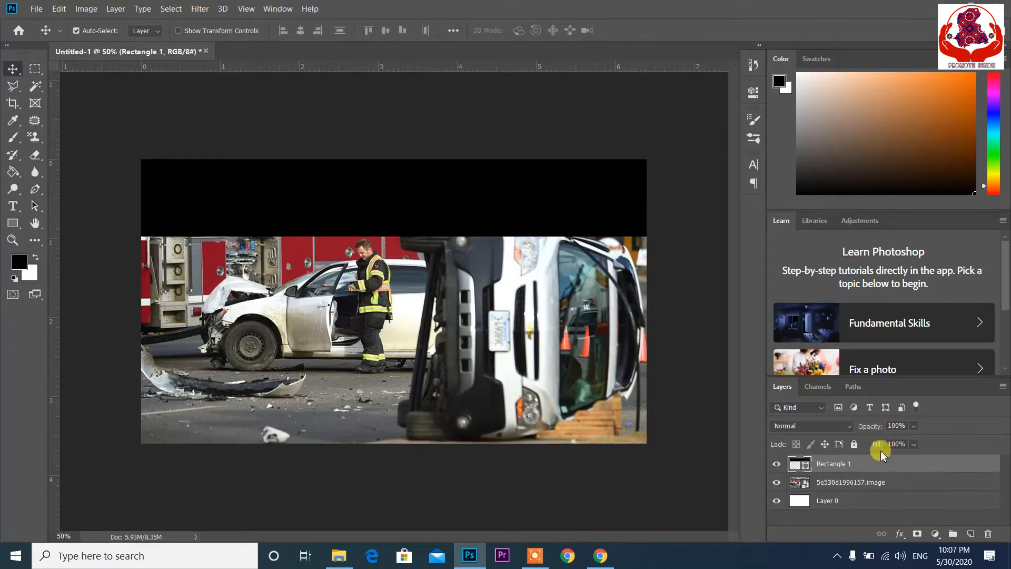
click(915, 428)
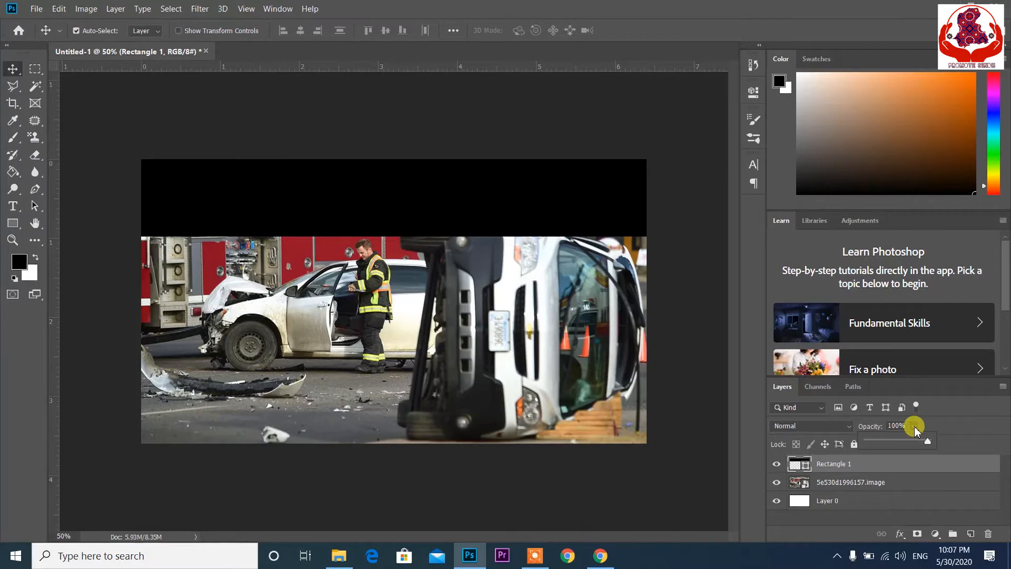
click(891, 441)
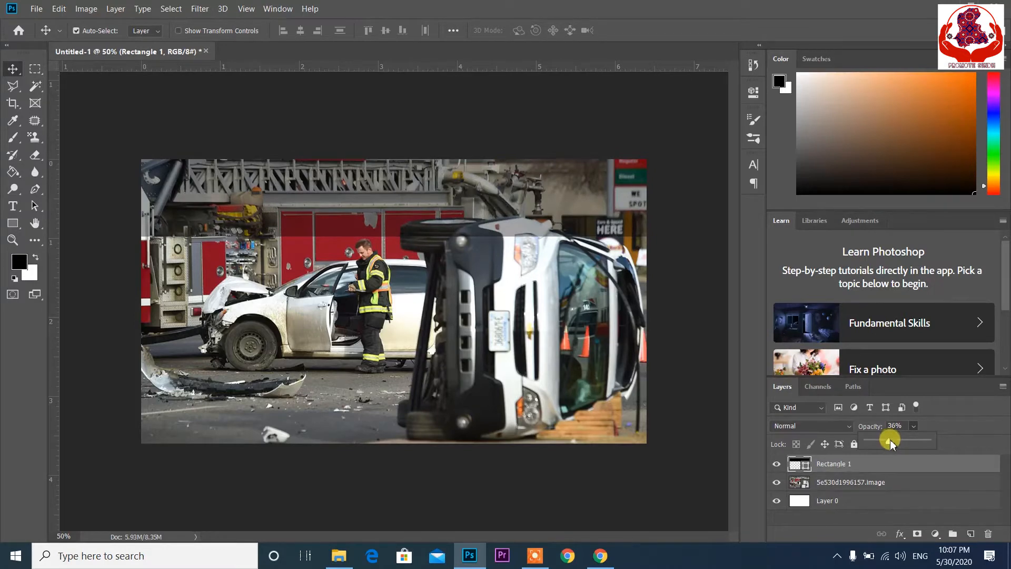
click(895, 426)
click(894, 428)
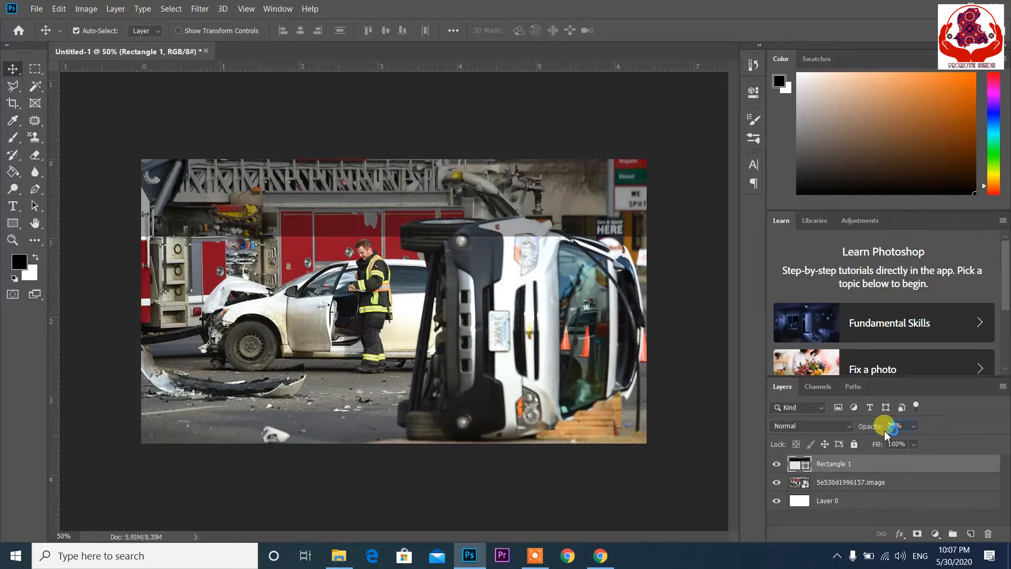
text(40)
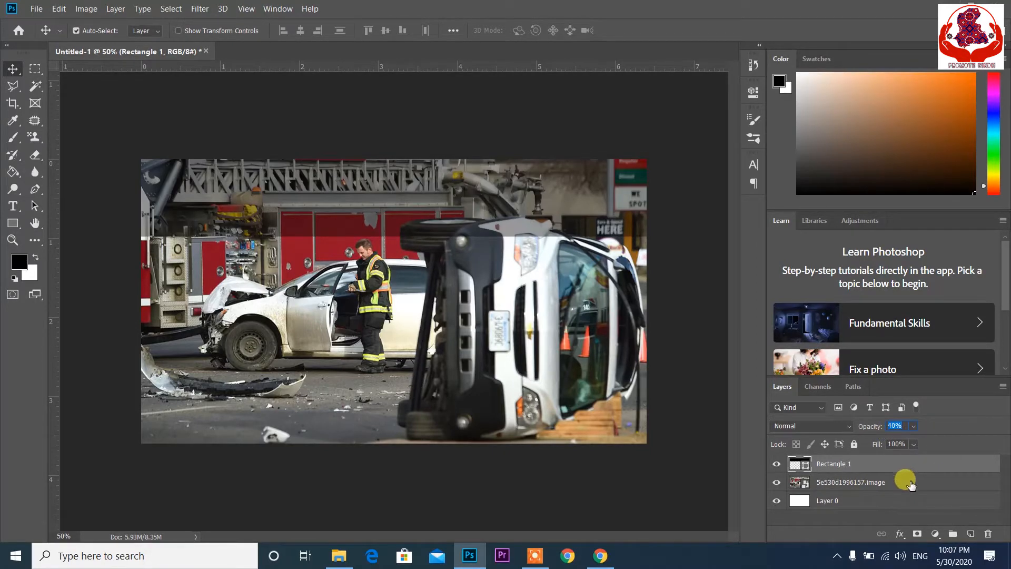
click(903, 481)
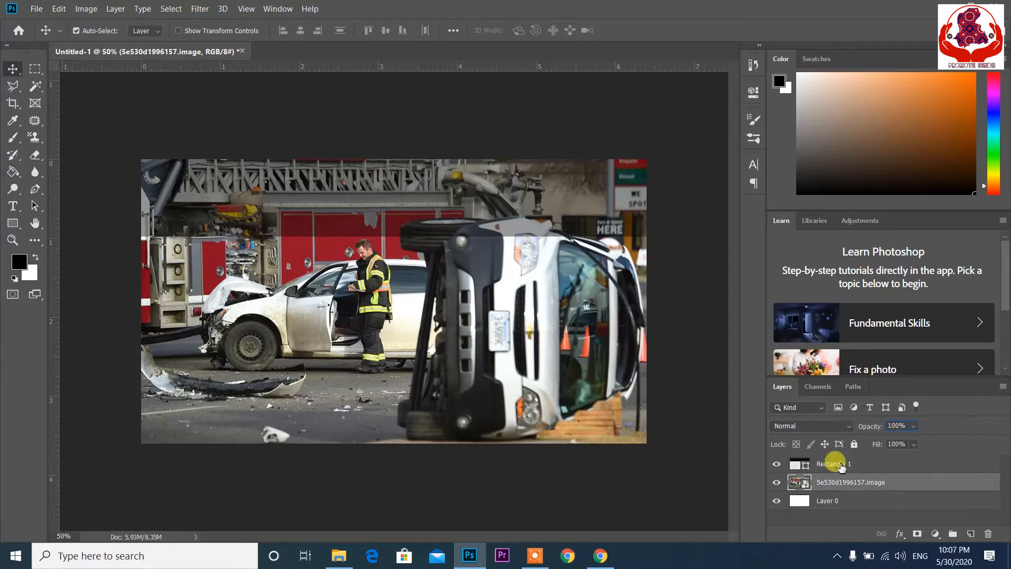
click(842, 466)
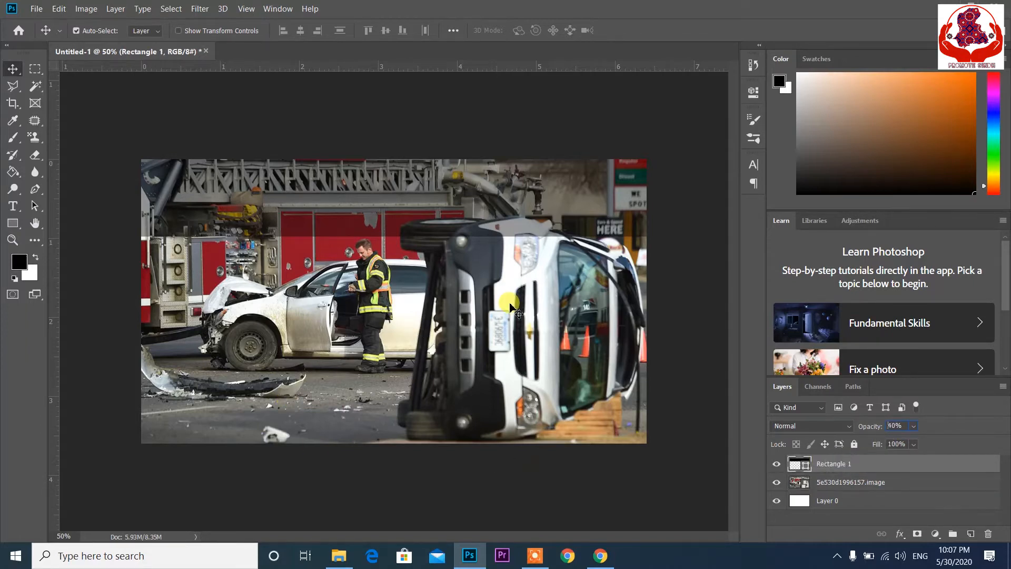
Step: Add the text CAR CRASH over the dark band and move it down and to the right within the band
click(16, 206)
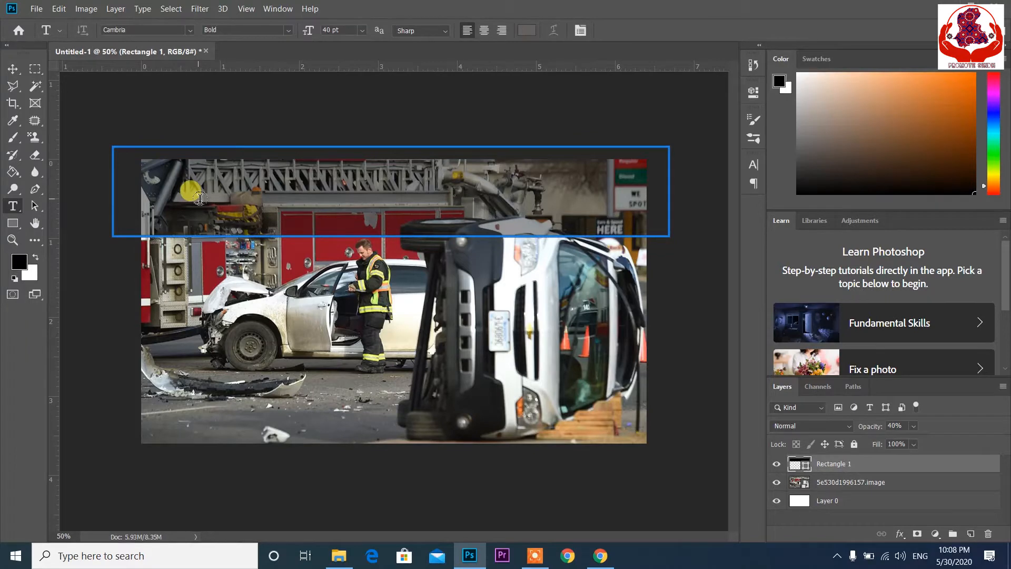
click(200, 198)
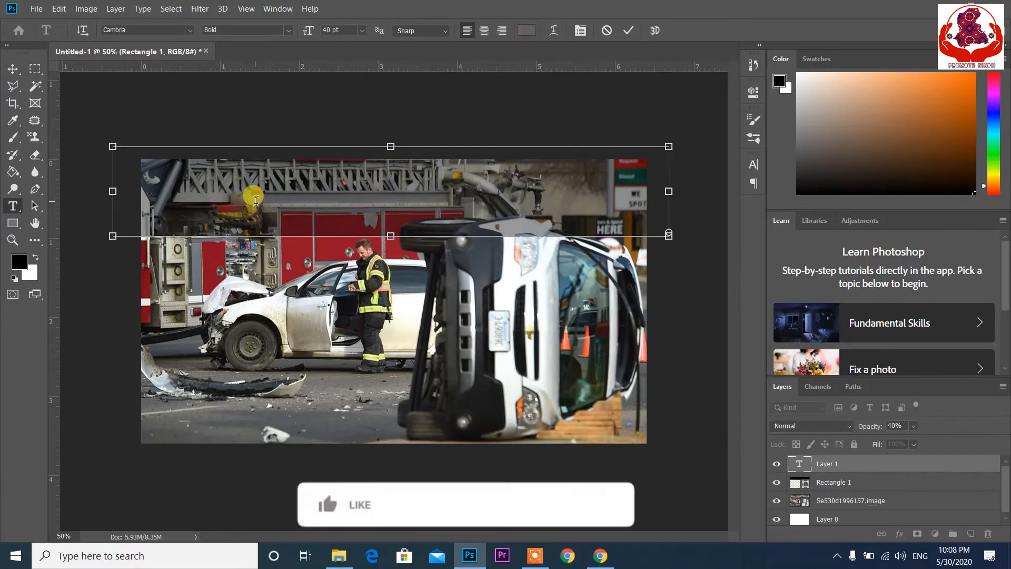
text(CAR)
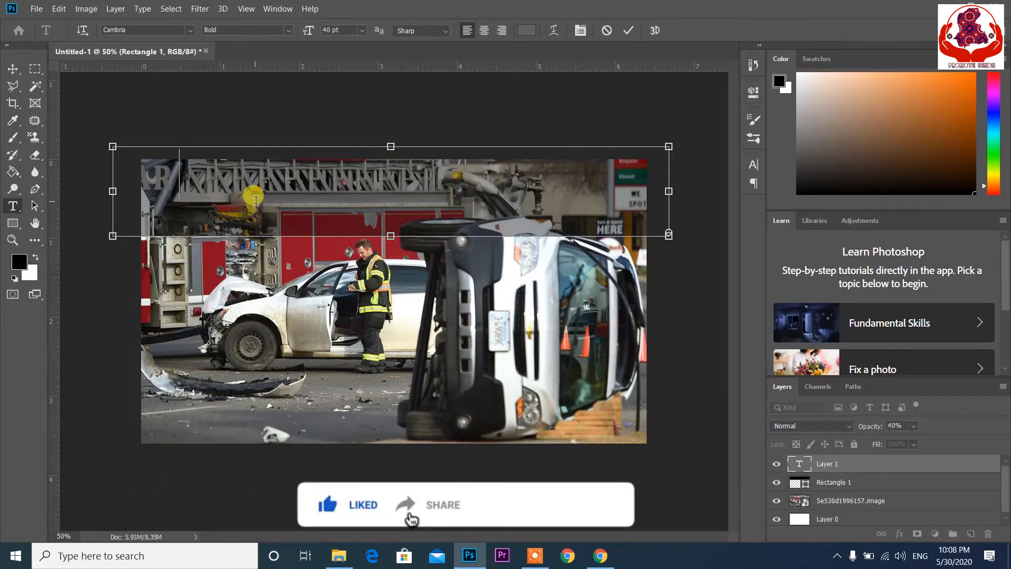
text( crash)
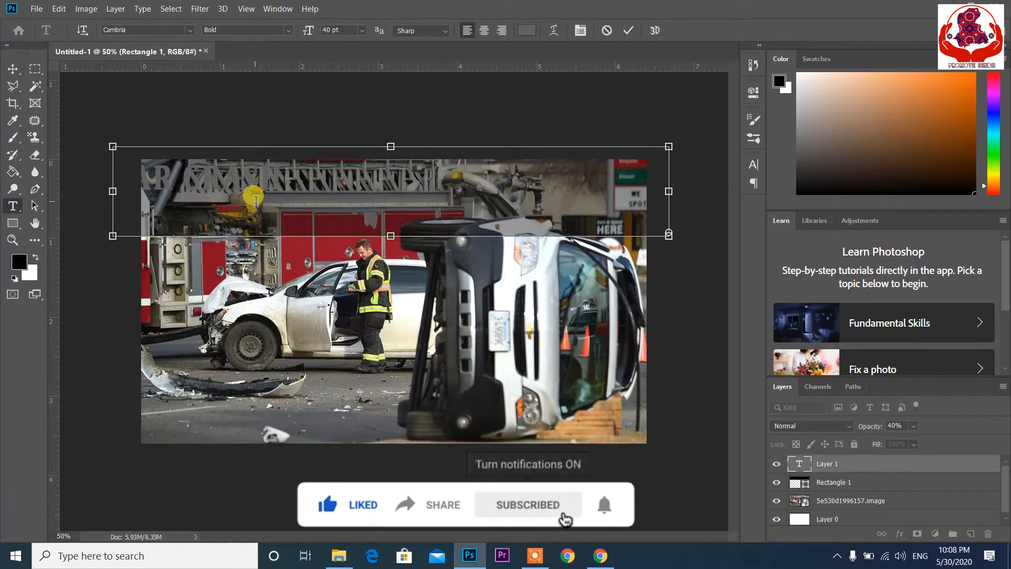
click(12, 69)
drag(235, 171, 330, 193)
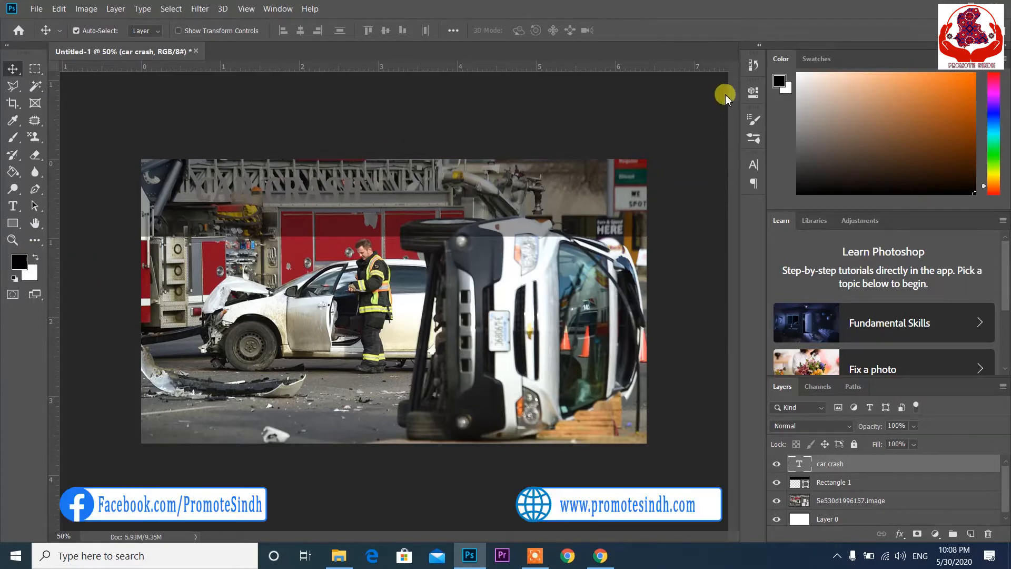
Step: Change the color of the CAR CRASH text to white (ffffff)
click(752, 93)
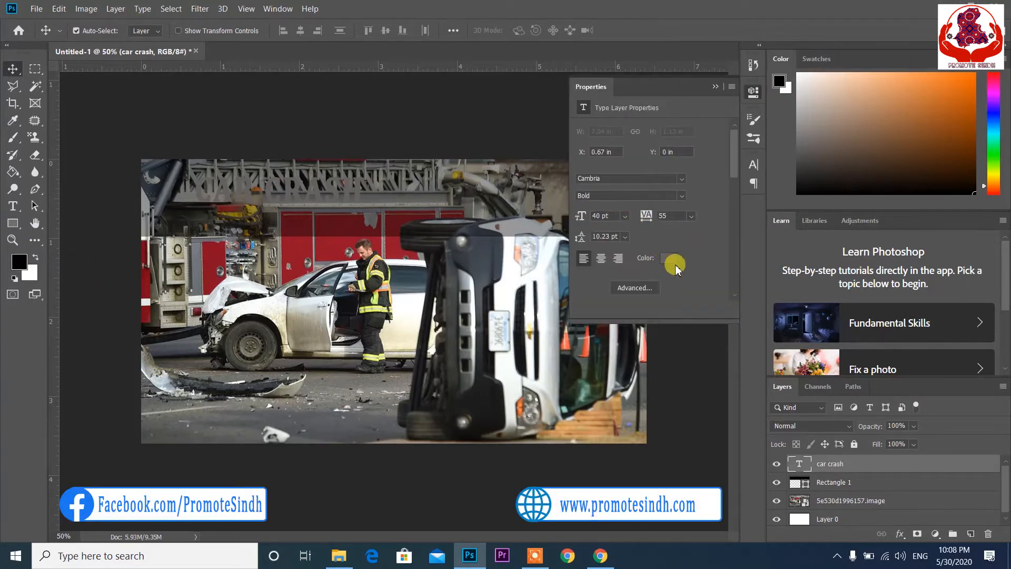
click(670, 258)
click(614, 254)
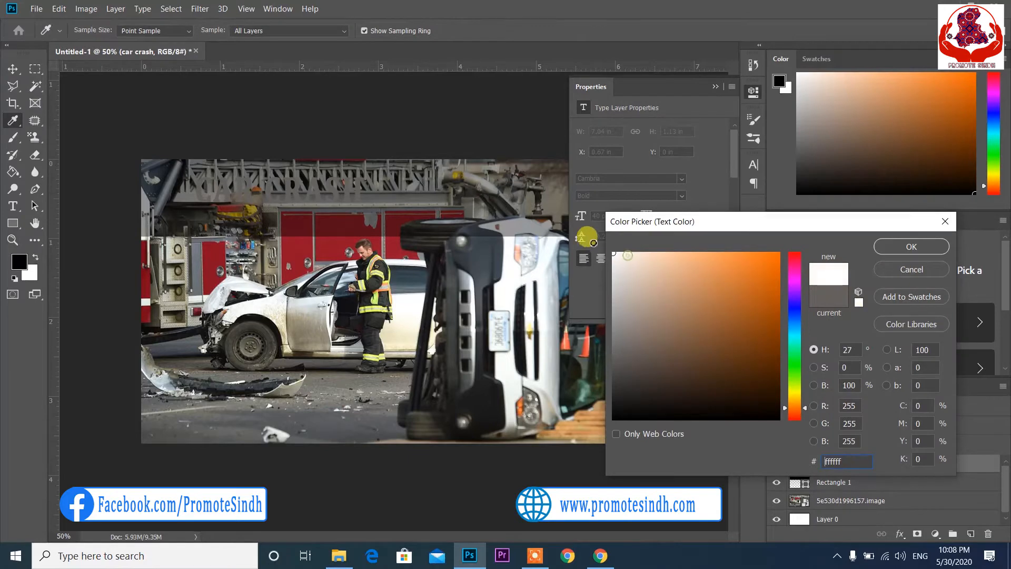
click(921, 246)
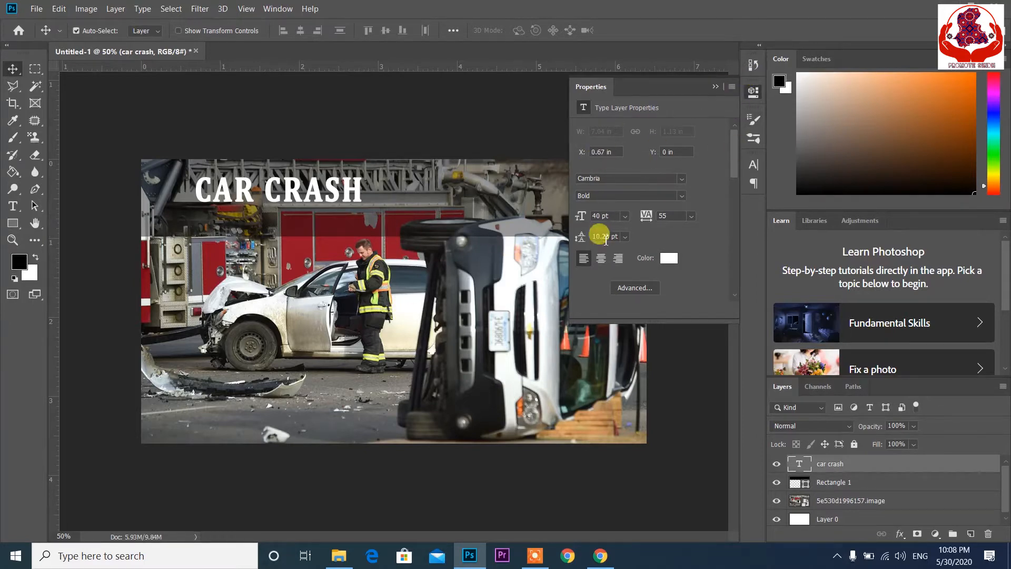
Step: Increase the CAR CRASH text to 50 pt and shift it toward the photo's left edge
drag(581, 214, 592, 221)
drag(333, 240, 299, 240)
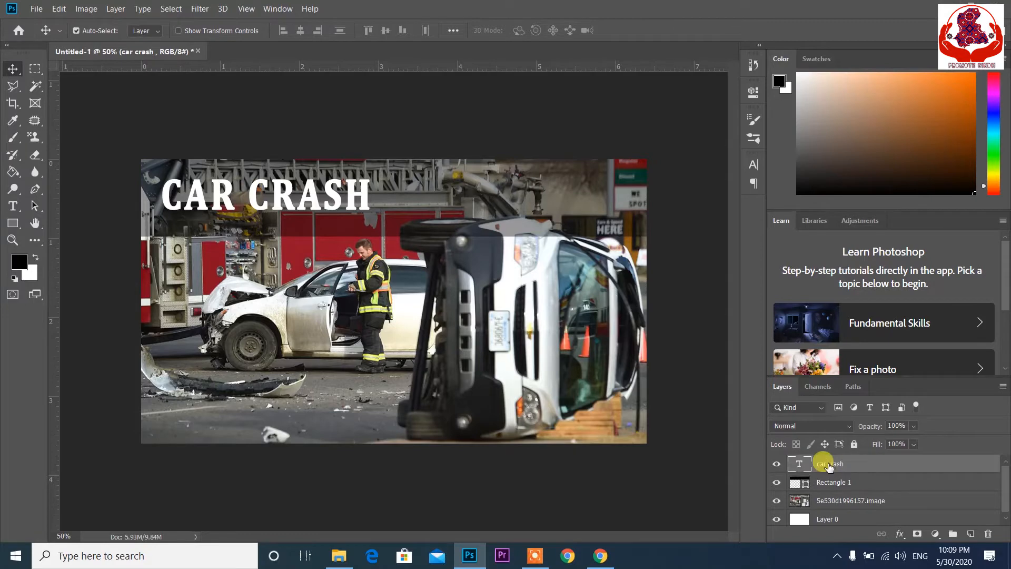
Step: Add a second text layer reading COMPILATION in white 50 pt Cambria Bold, below and to the right of CAR CRASH
click(13, 206)
click(410, 246)
click(350, 237)
triple_click(373, 228)
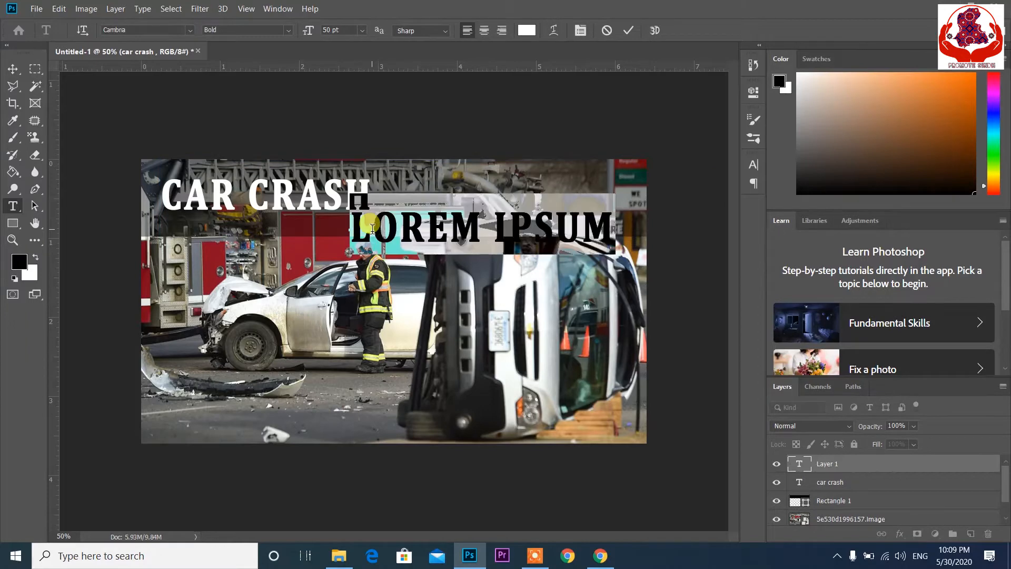
text(COMPILATION)
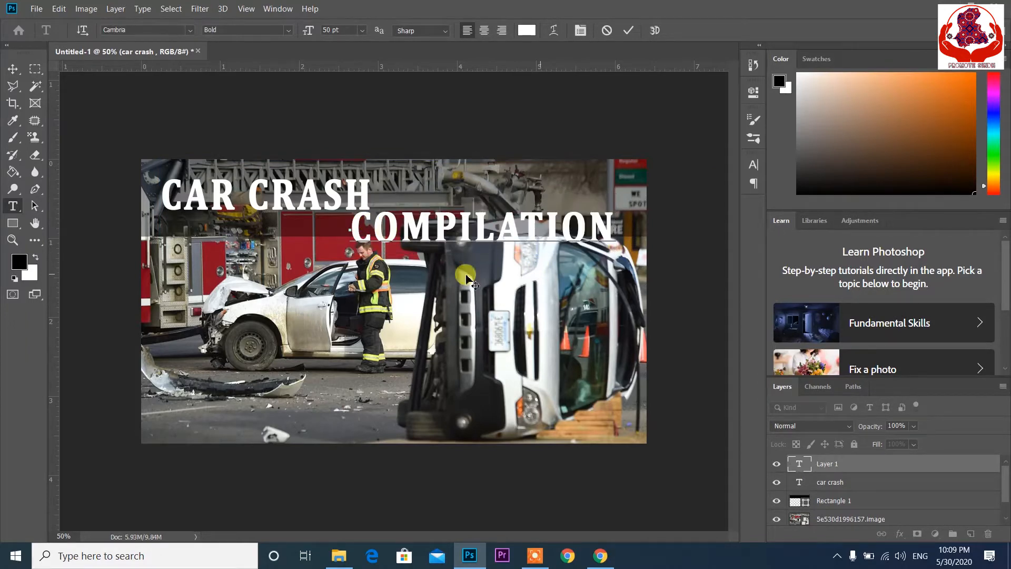
click(12, 69)
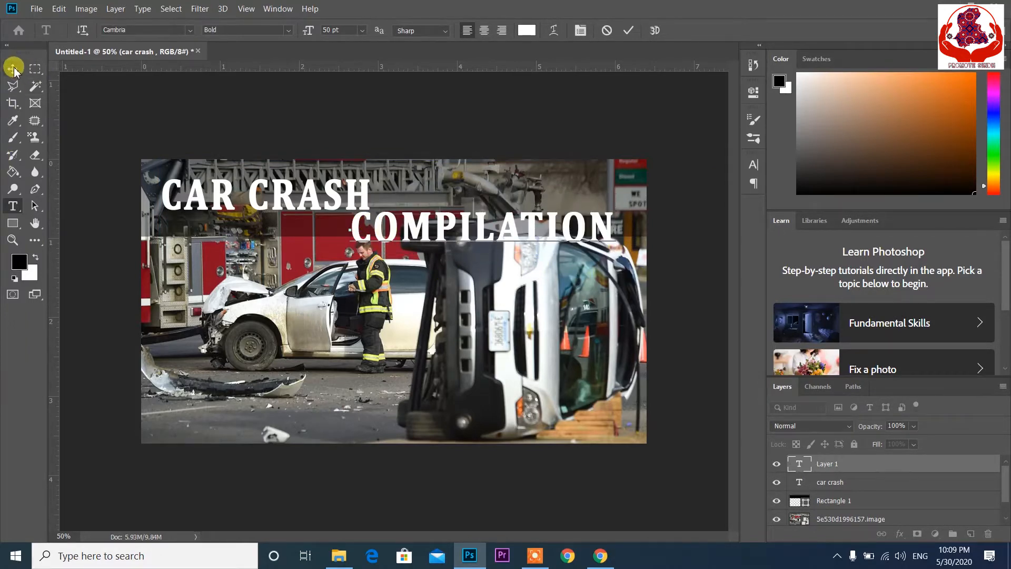
Step: Move the CAR CRASH text up toward the photo's upper edge and set its font size to 70 pt
drag(252, 194, 254, 181)
click(755, 92)
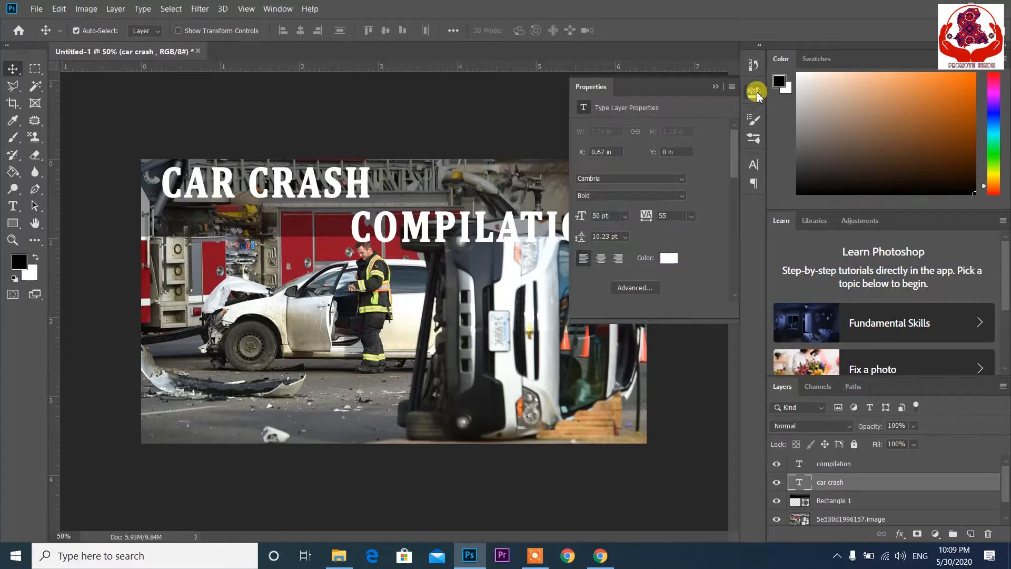
click(599, 216)
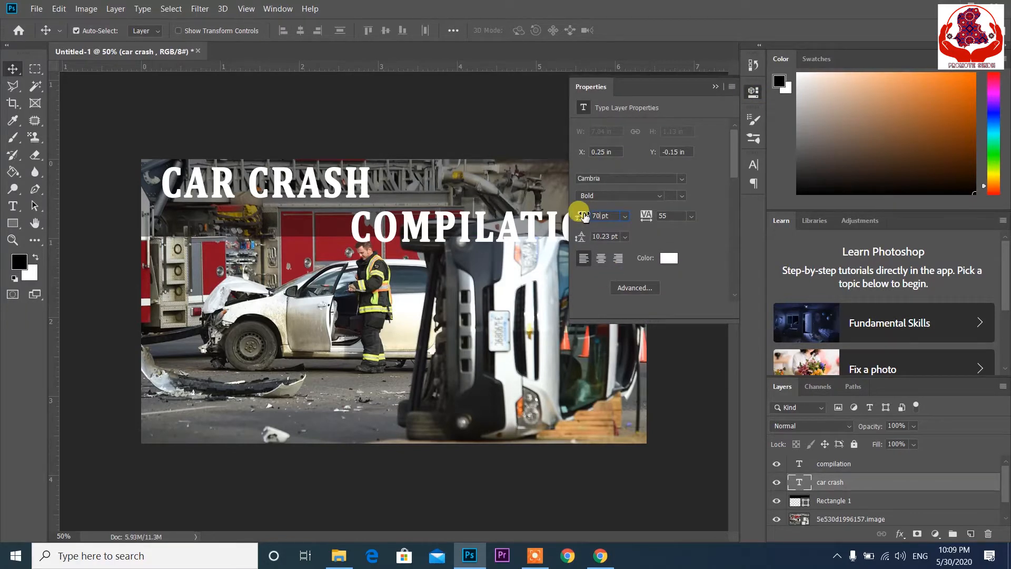
click(634, 288)
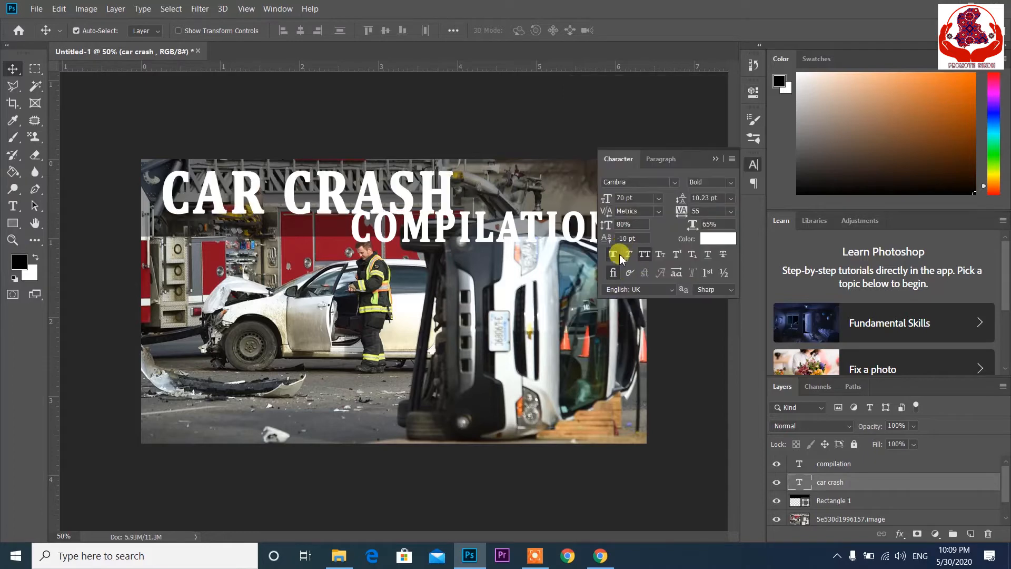
click(715, 159)
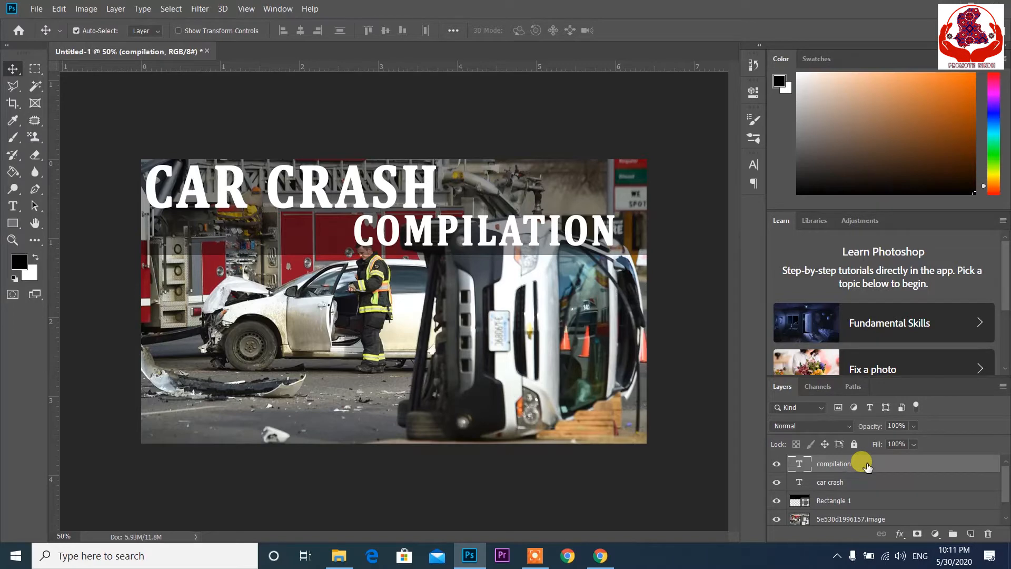
Step: Set the letter tracking of the COMPILATION text to 120
click(753, 95)
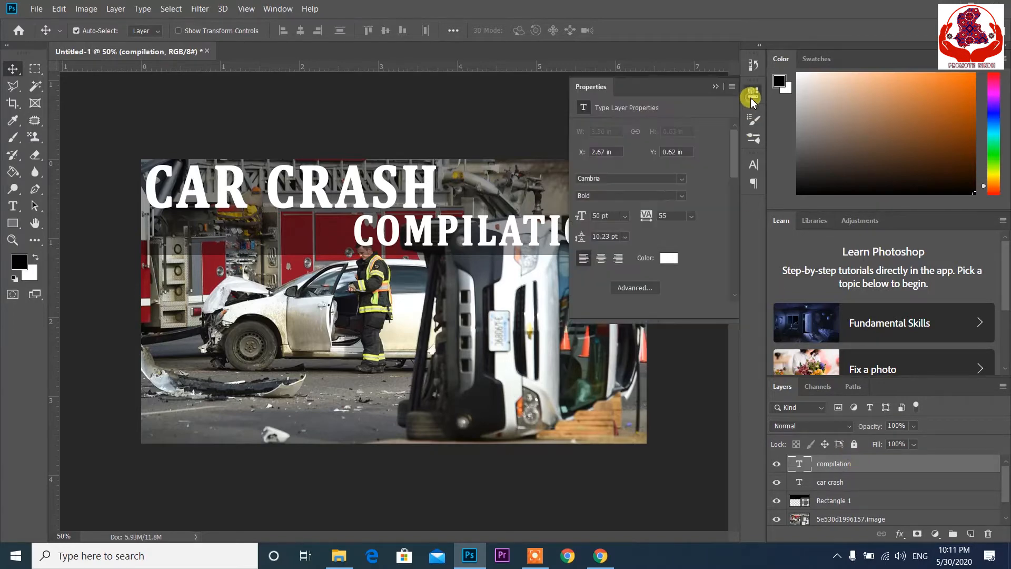
click(644, 289)
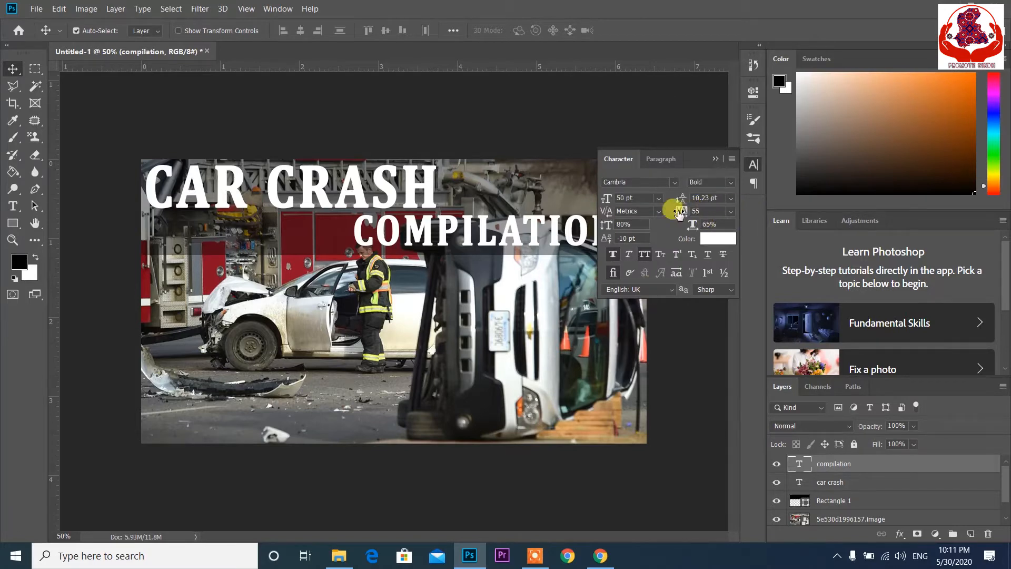
click(704, 211)
text(120)
click(715, 159)
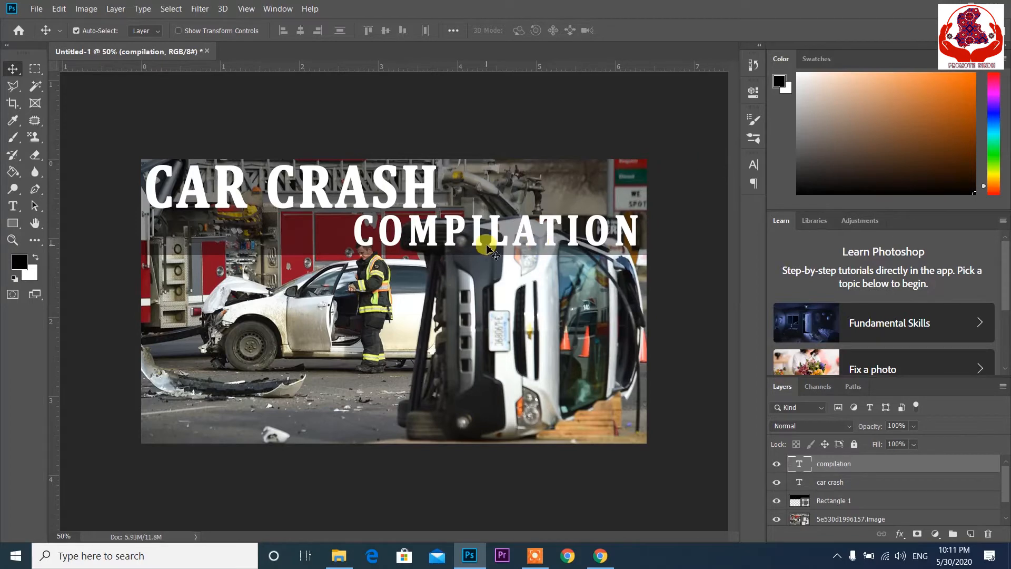
Step: Increase the horizontal scale of the COMPILATION text to make its letters wider
click(755, 91)
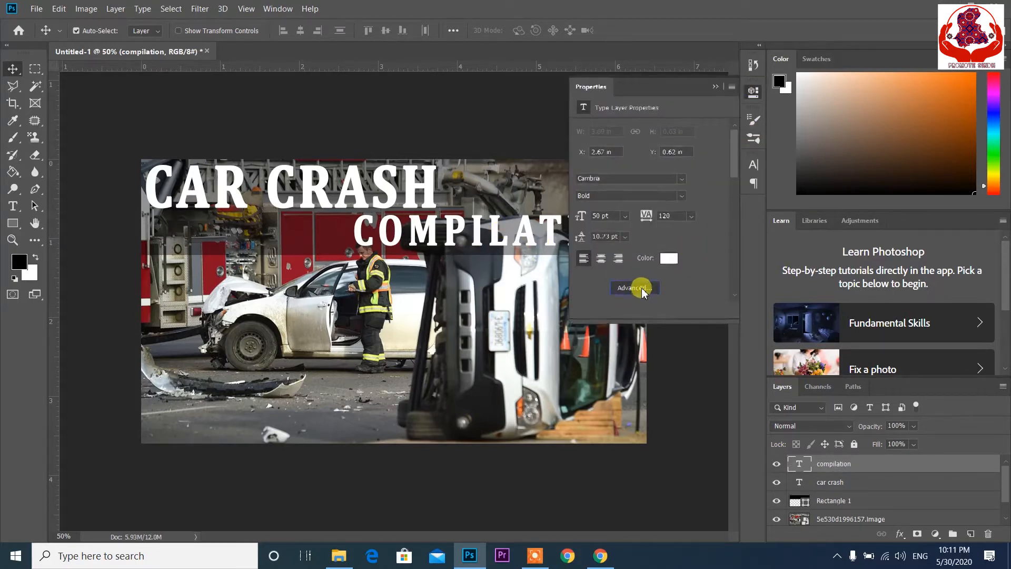
click(642, 289)
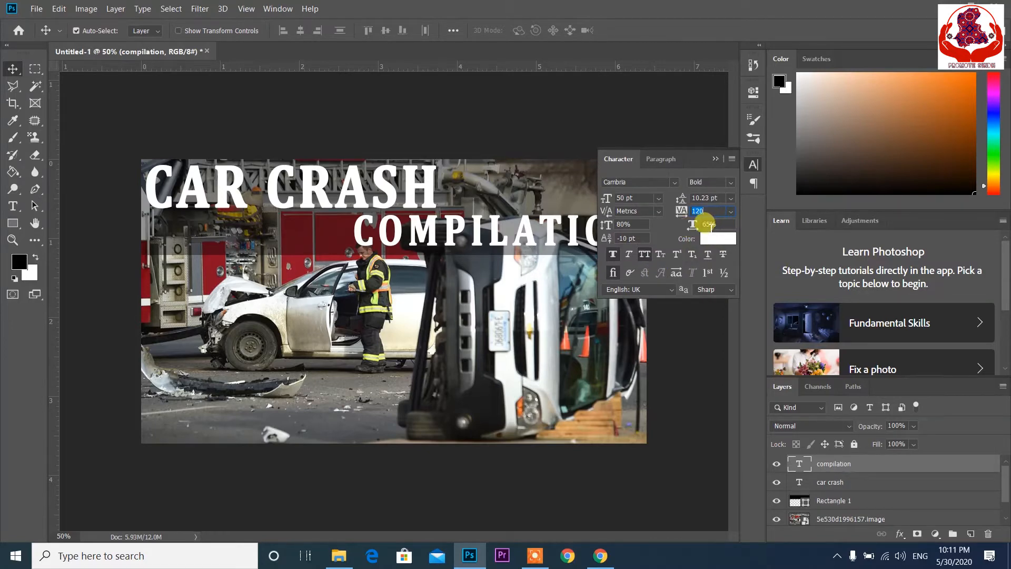
click(691, 225)
click(715, 159)
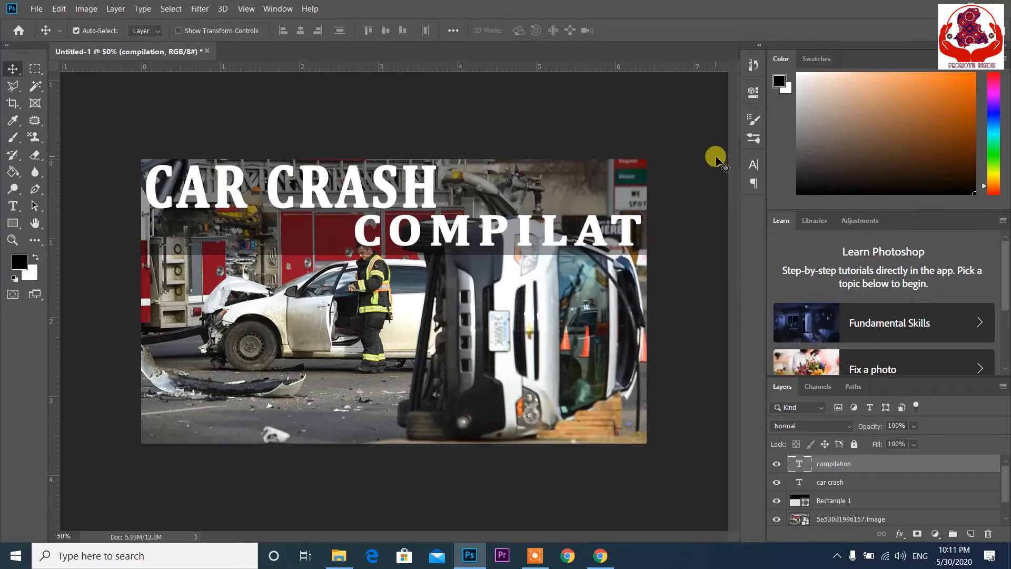
Step: Move COMPILATION left until the whole word fits inside the photo, and shift CAR CRASH slightly to the right
click(492, 227)
drag(486, 240, 364, 242)
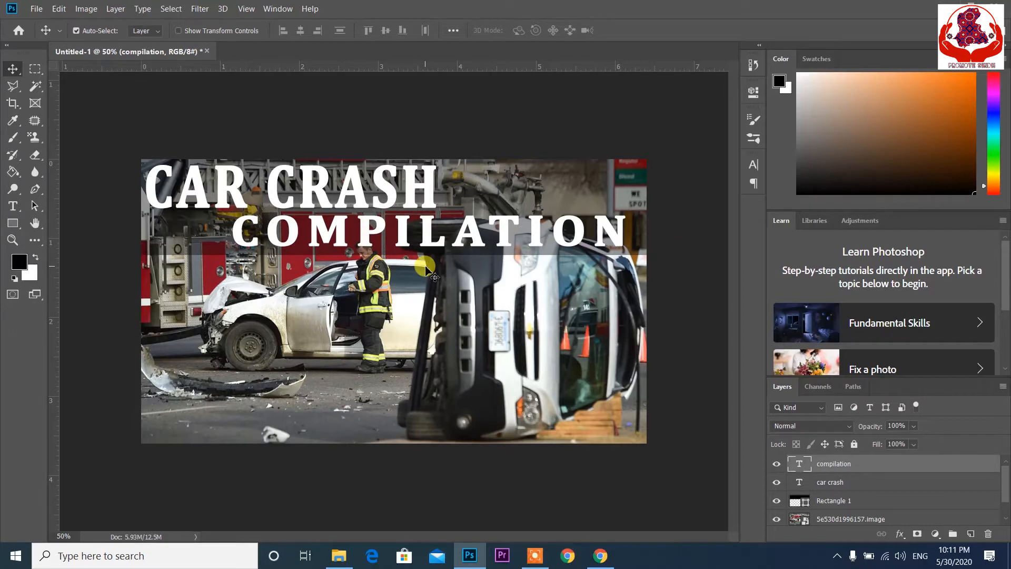
click(407, 199)
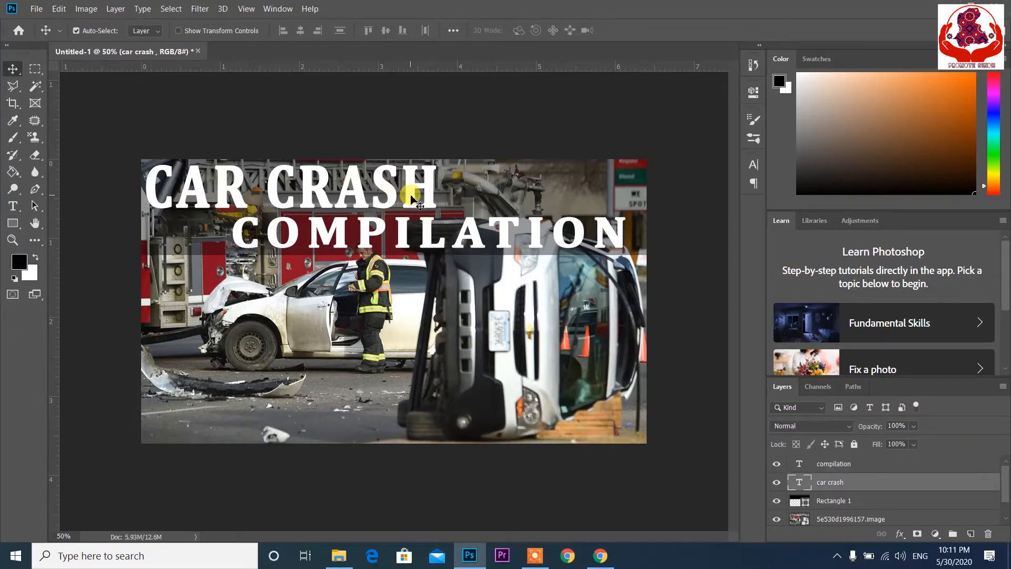
drag(412, 195, 411, 195)
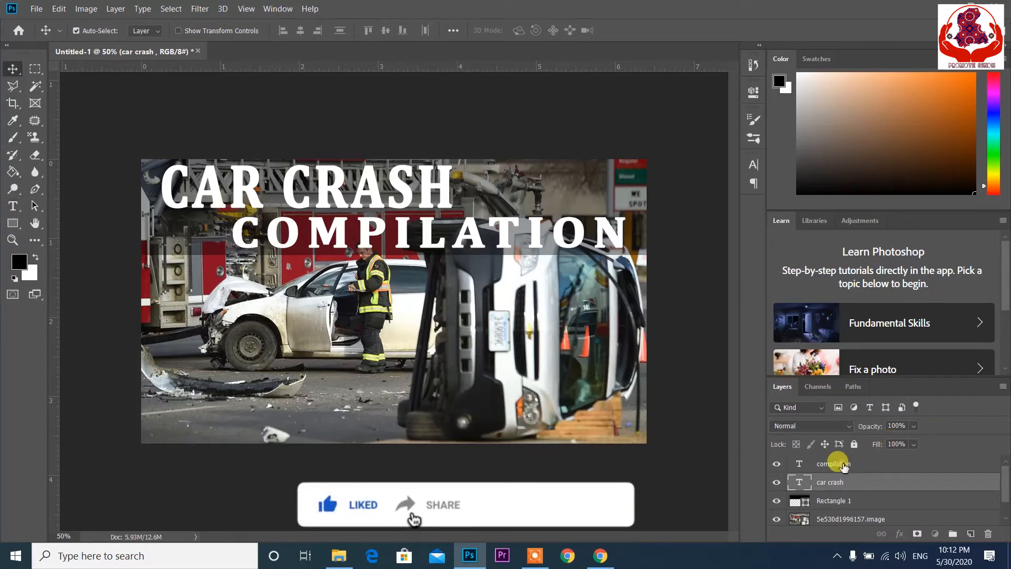
Step: Change the color of the COMPILATION text to yellow (fff600)
click(843, 464)
click(754, 91)
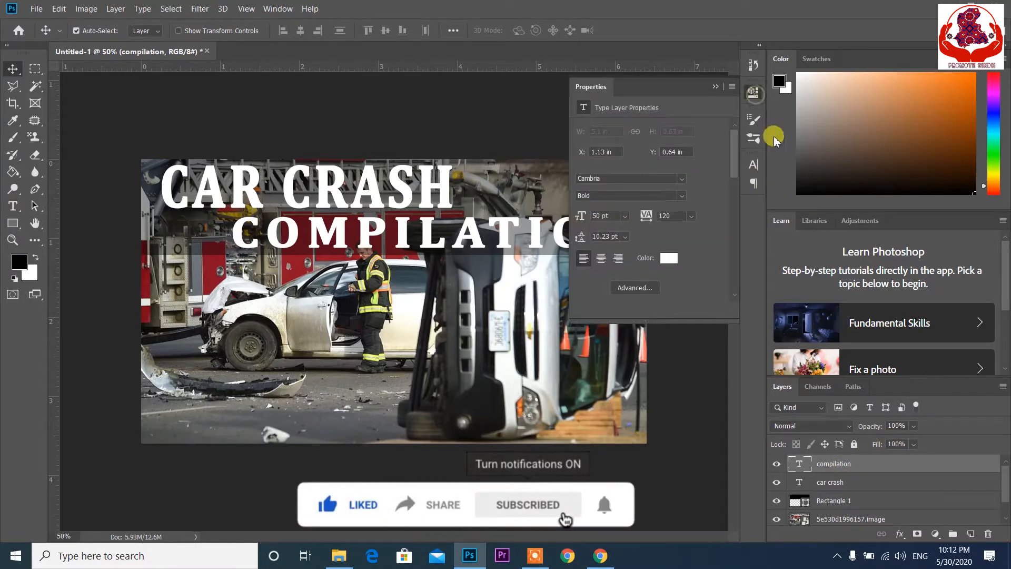
click(668, 258)
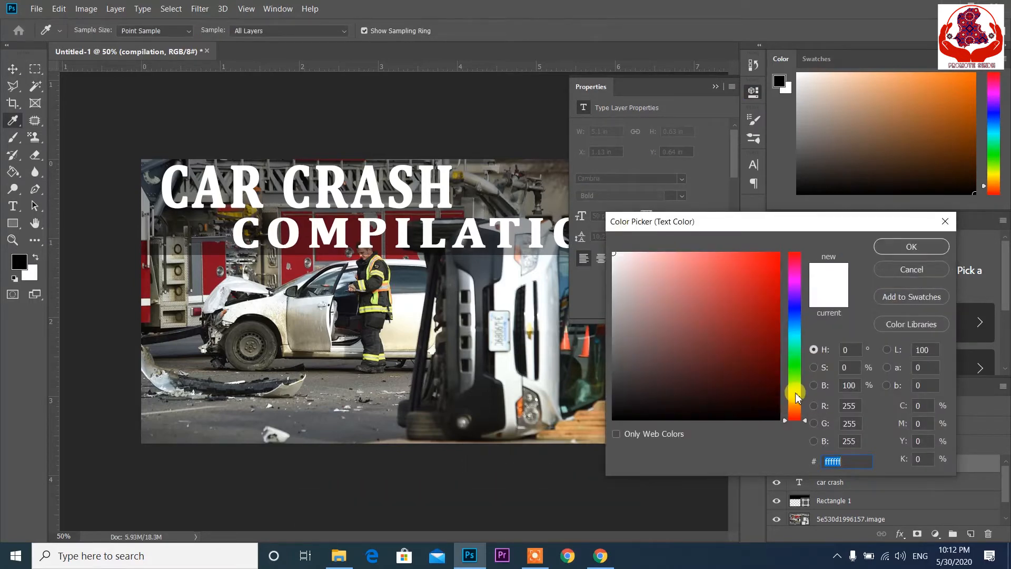
click(795, 395)
drag(768, 345, 785, 242)
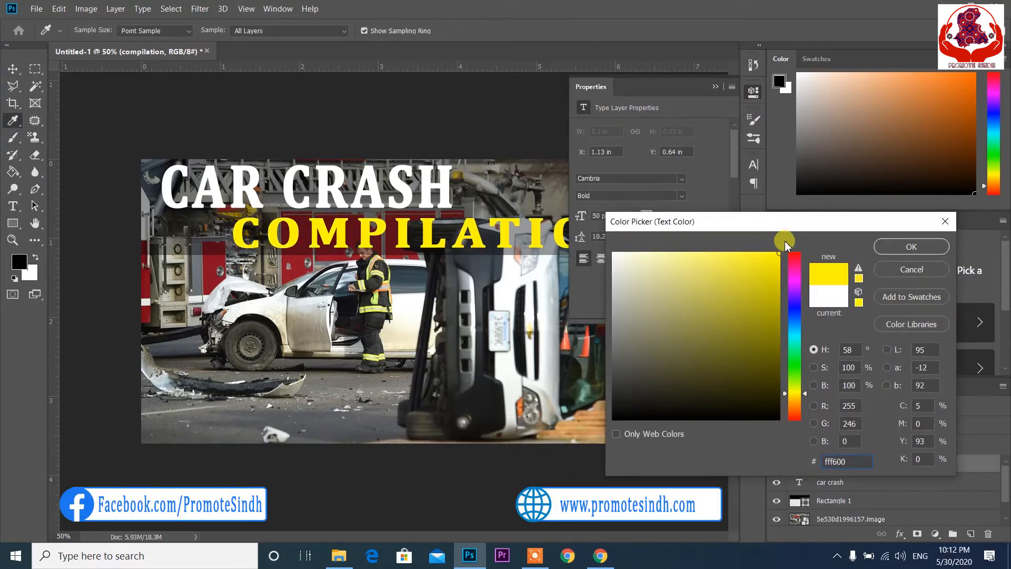
click(920, 247)
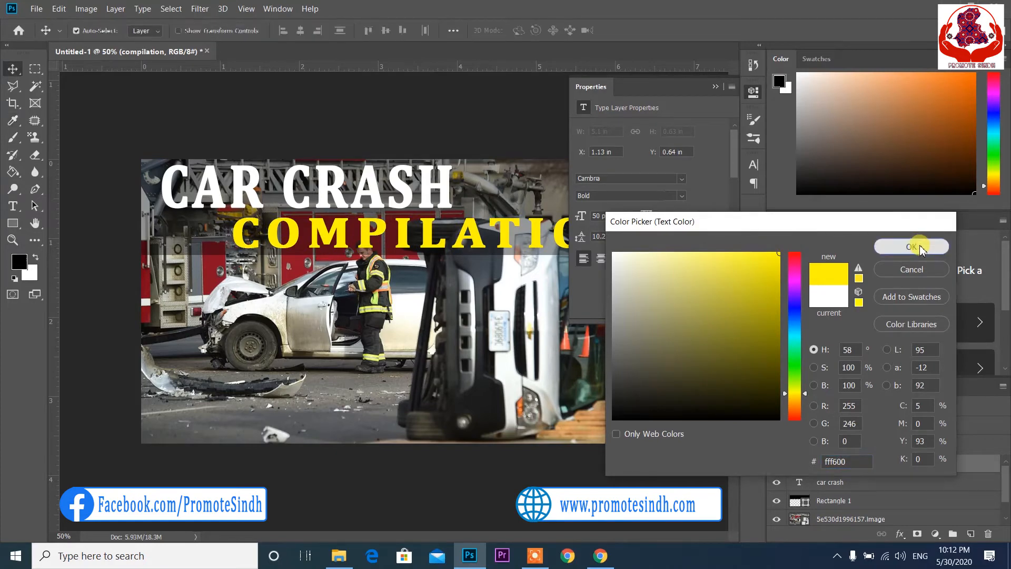
click(716, 87)
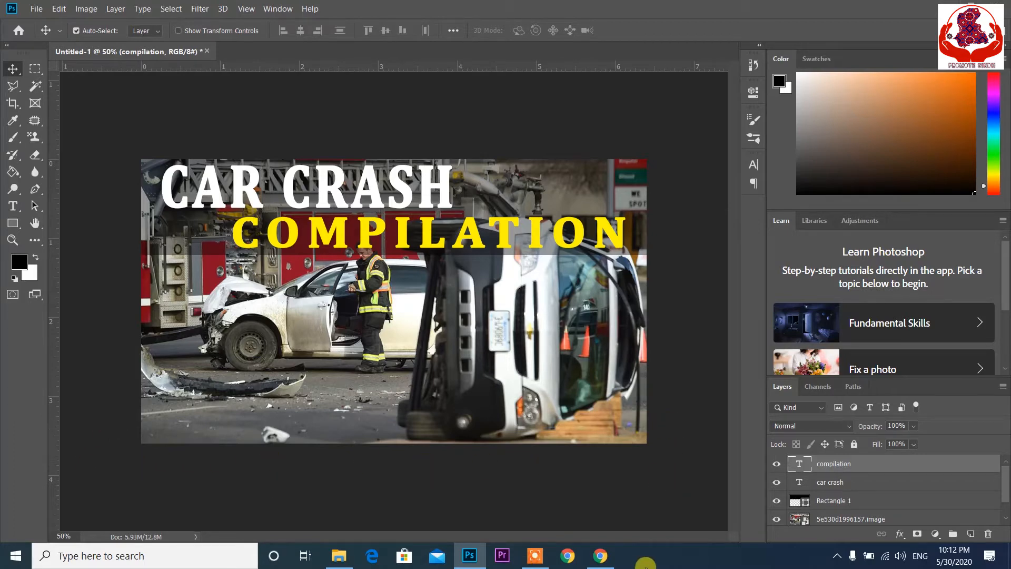
Step: Group the compilation, car crash and Rectangle 1 layers together
shift+click(842, 505)
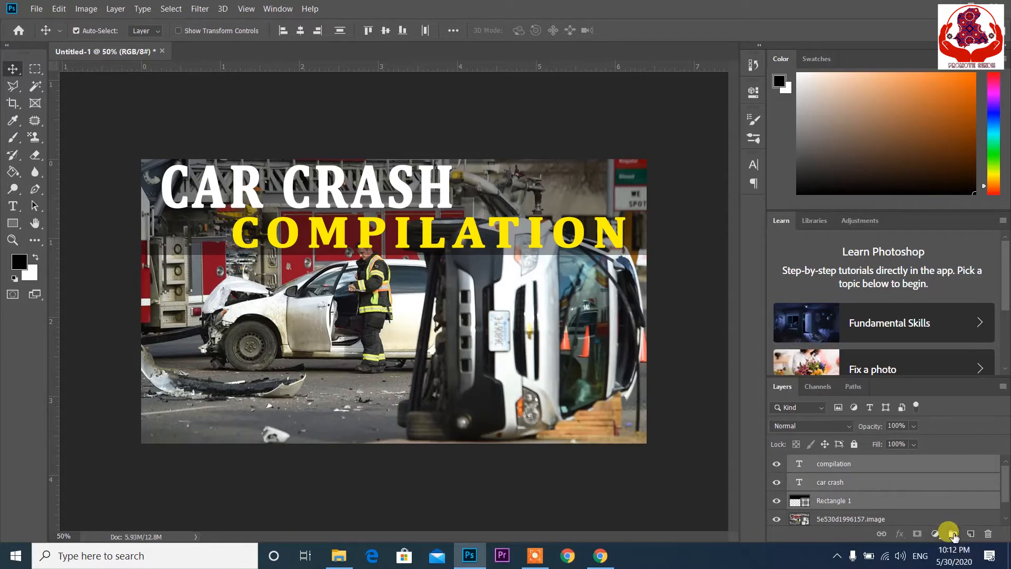
click(954, 535)
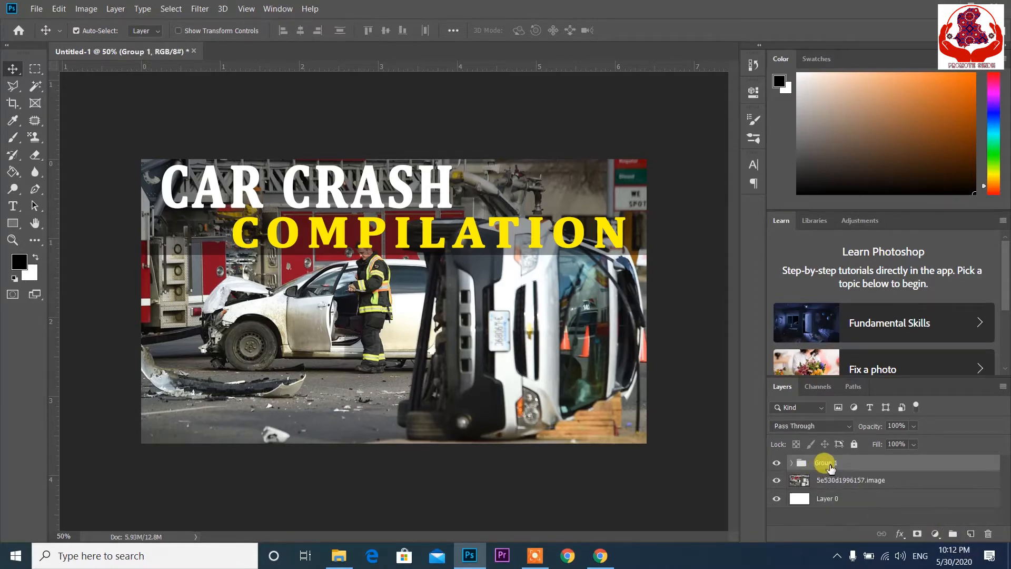
click(856, 480)
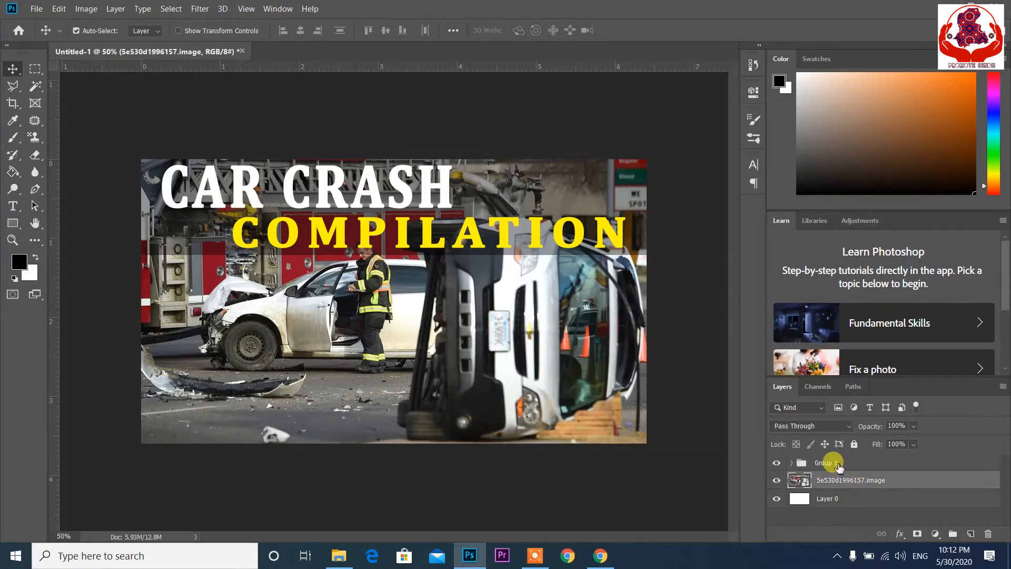
Step: Move the group with the title and dark band straight down to the lower edge of the photo
click(840, 466)
key(shift+Down)
key(shift+Down)
key(shift+Down)
key(shift+Down)
key(shift+Down)
key(shift+Down)
key(shift+Down)
key(shift+Down)
key(shift+Down)
key(shift+Down)
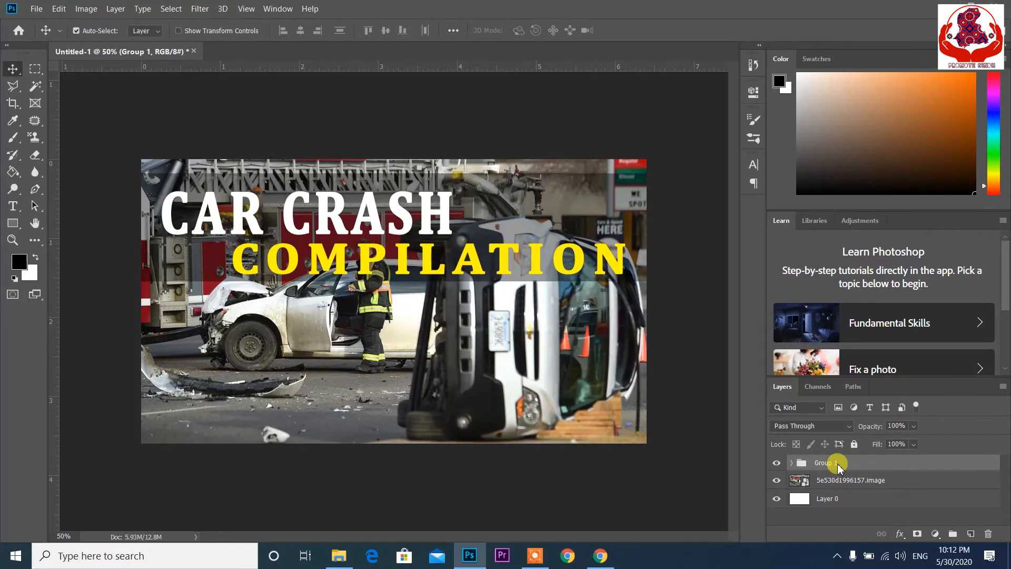
key(shift+Down)
key(shift+Down)
key(shift+Down)
key(shift+Down)
key(shift+Down)
key(shift+Down)
key(shift+Down)
key(shift+Down)
key(shift+Down)
key(shift+Down)
key(shift+Down)
key(shift+Down)
key(shift+Down)
key(shift+Down)
key(shift+Down)
key(shift+Down)
key(shift+Down)
key(shift+Down)
key(shift+Down)
key(shift+Down)
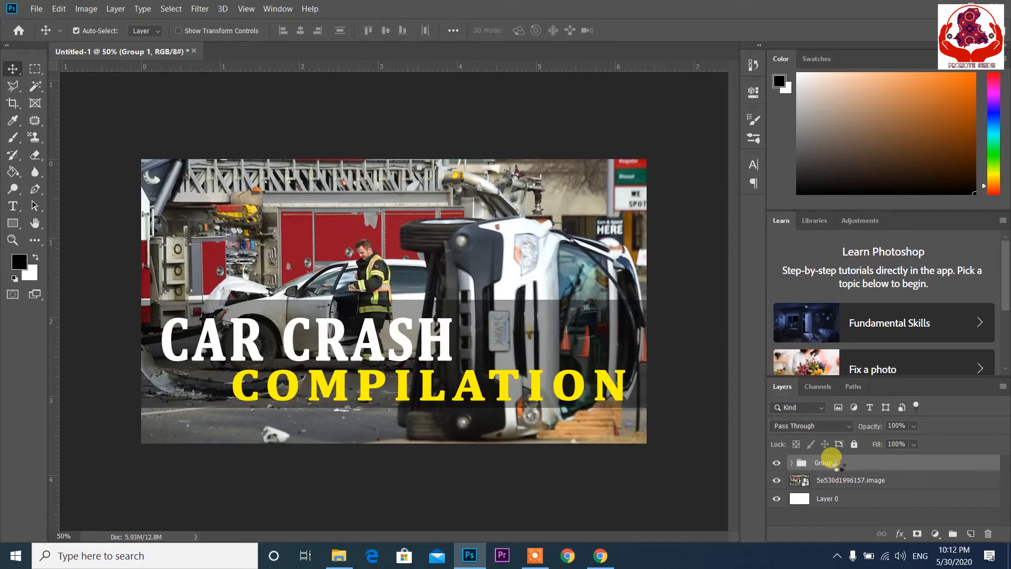
key(shift+Down)
key(shift+Down)
key(shift+Down)
key(shift+Down)
key(shift+Down)
key(shift+Down)
key(shift+Down)
key(shift+Down)
key(shift+Down)
key(shift+Down)
key(shift+Down)
key(shift+Down)
key(shift+Down)
key(shift+Down)
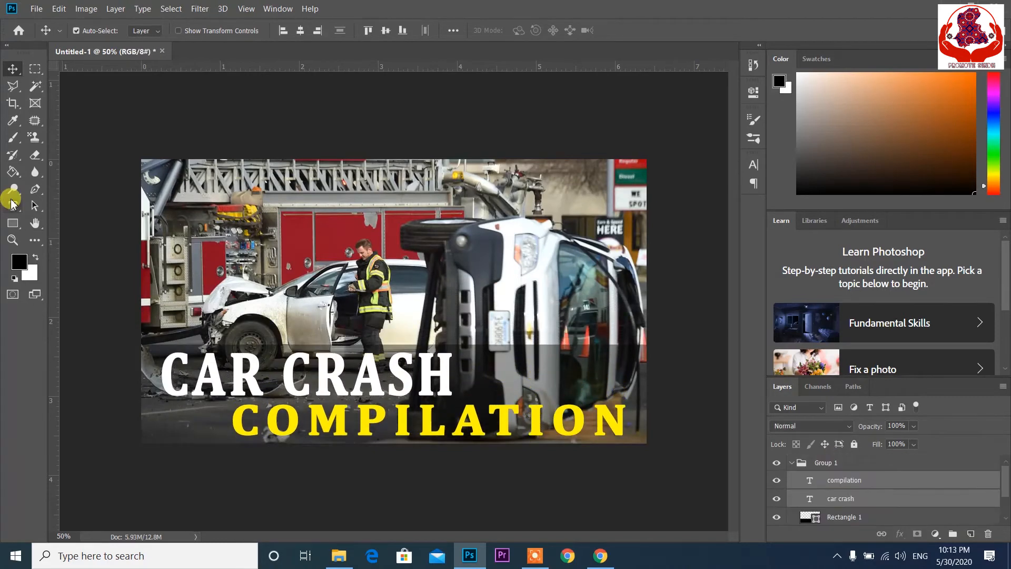
Step: Recolor only the word CAR in the CAR CRASH text with dark red (94162b) sampled from the fire truck
click(12, 205)
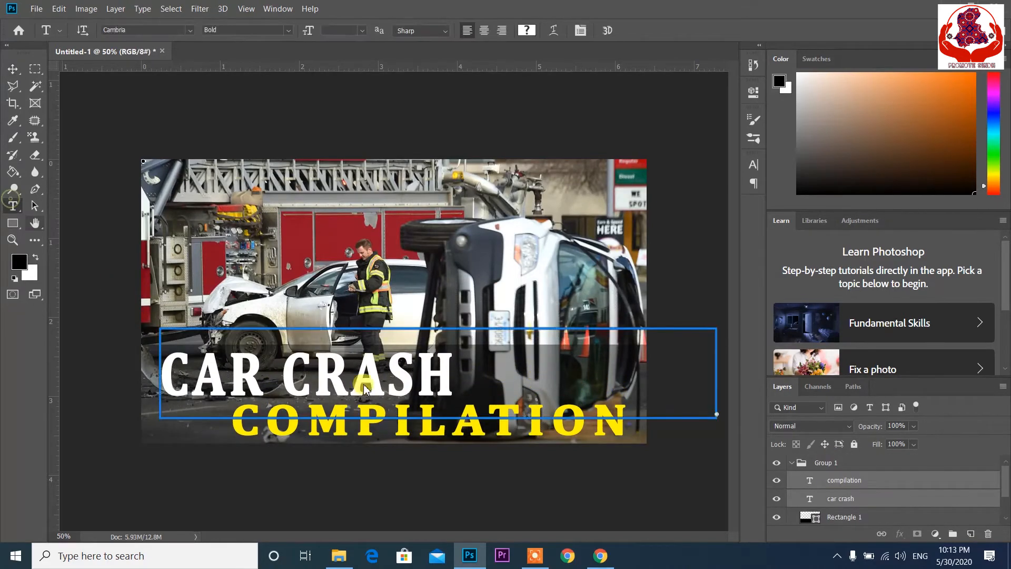
click(847, 505)
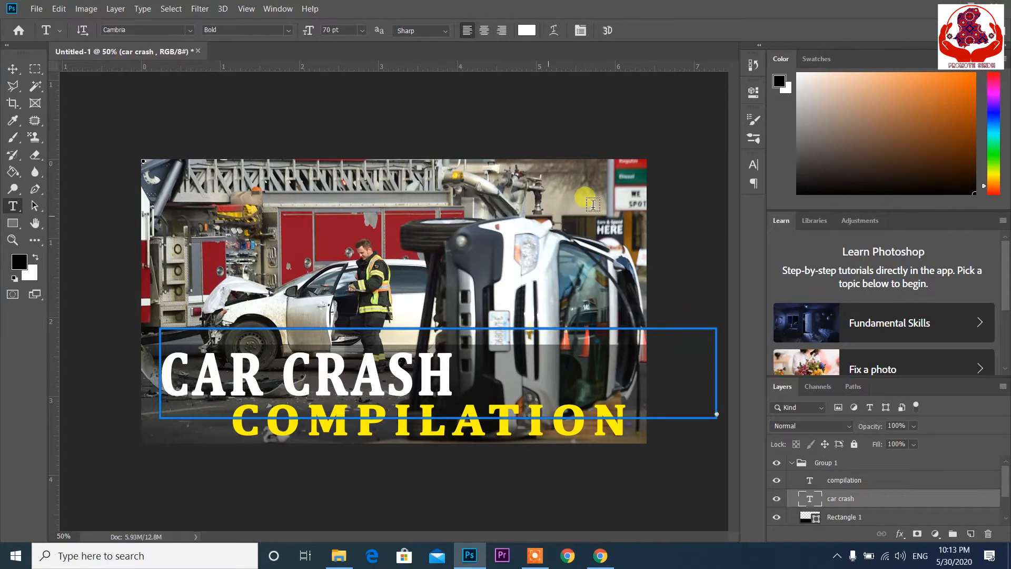
drag(162, 375, 256, 377)
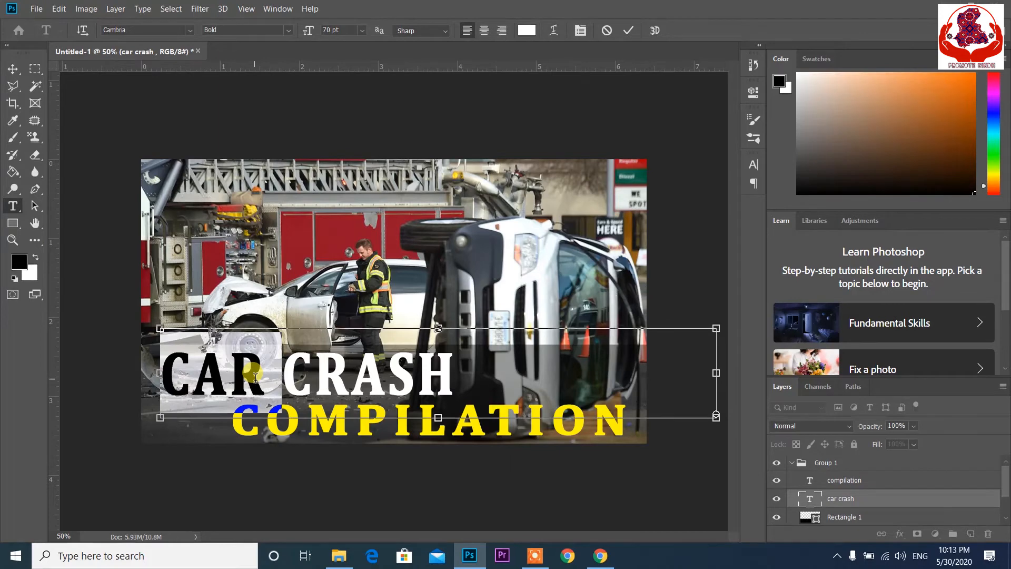
key(shift+Left)
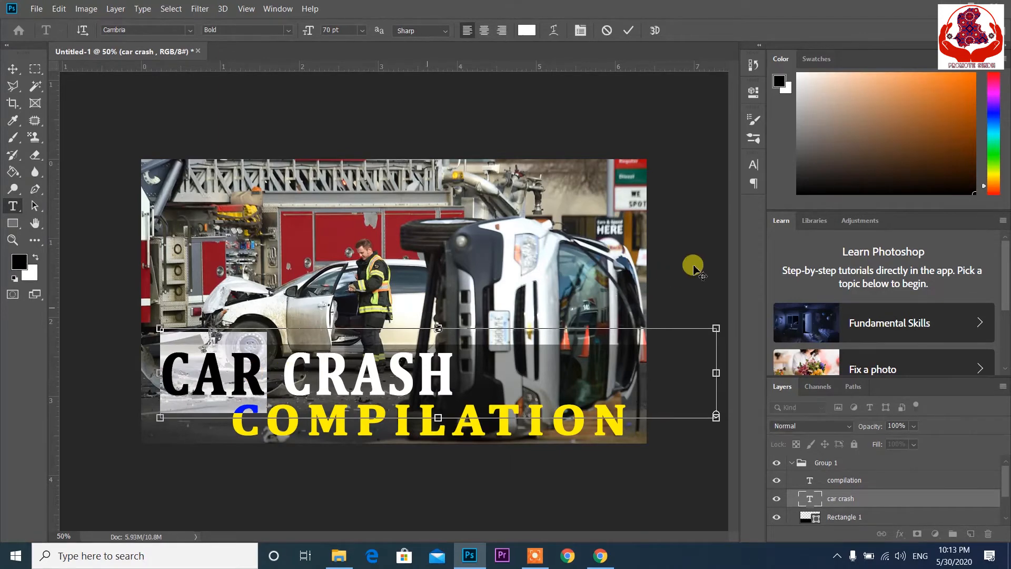
click(754, 92)
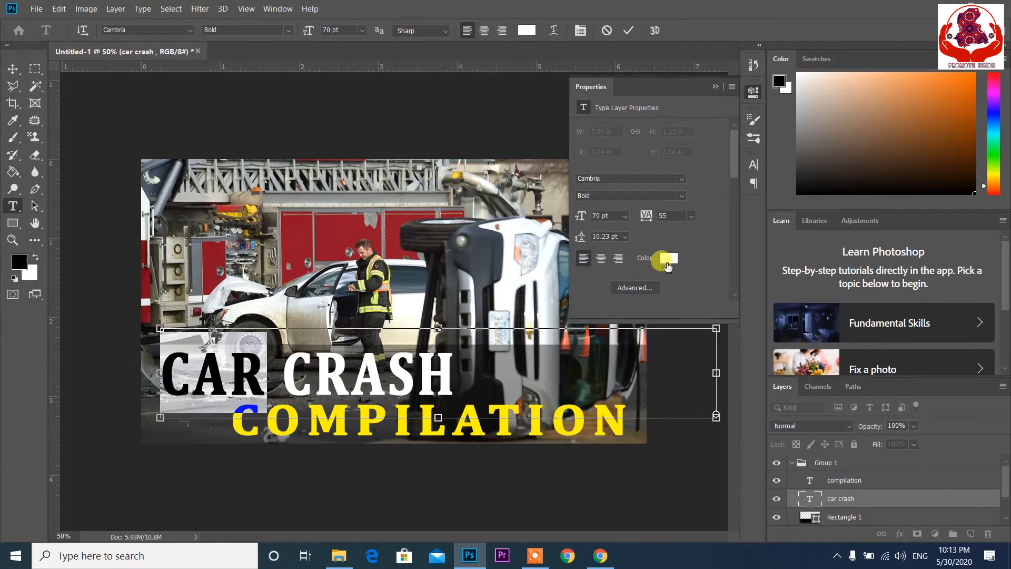
click(668, 259)
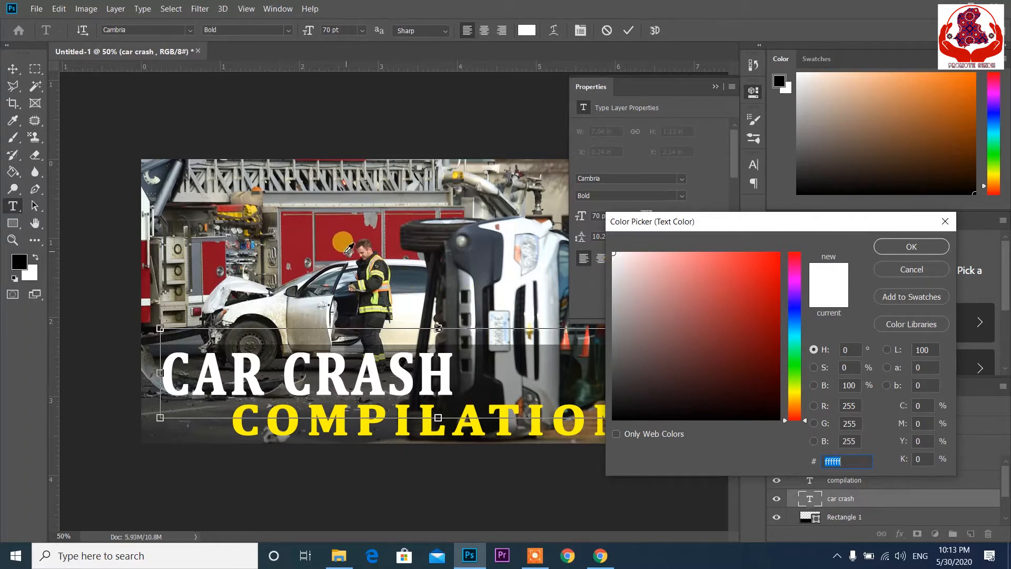
click(346, 237)
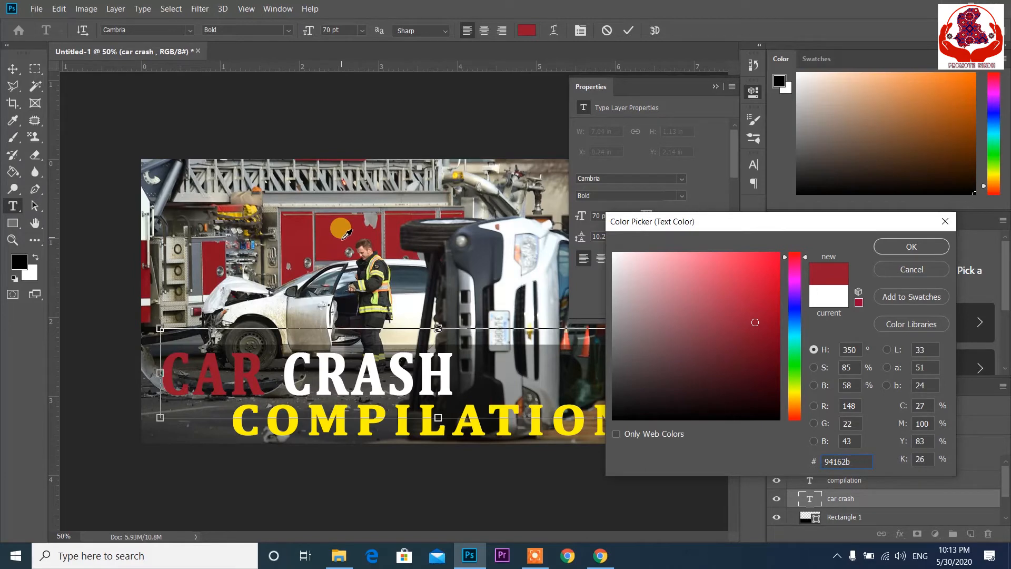
click(896, 246)
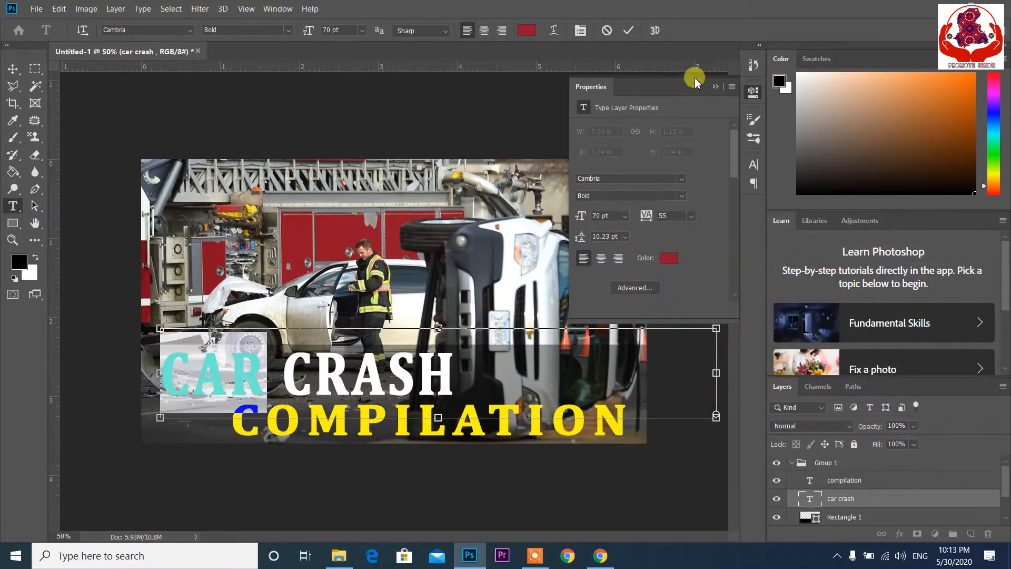
click(715, 87)
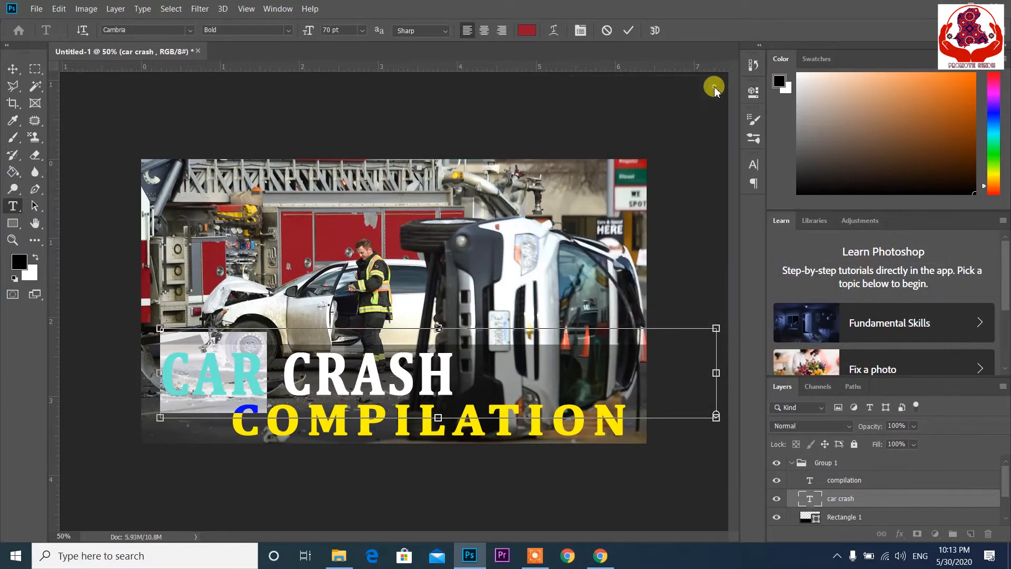
click(13, 70)
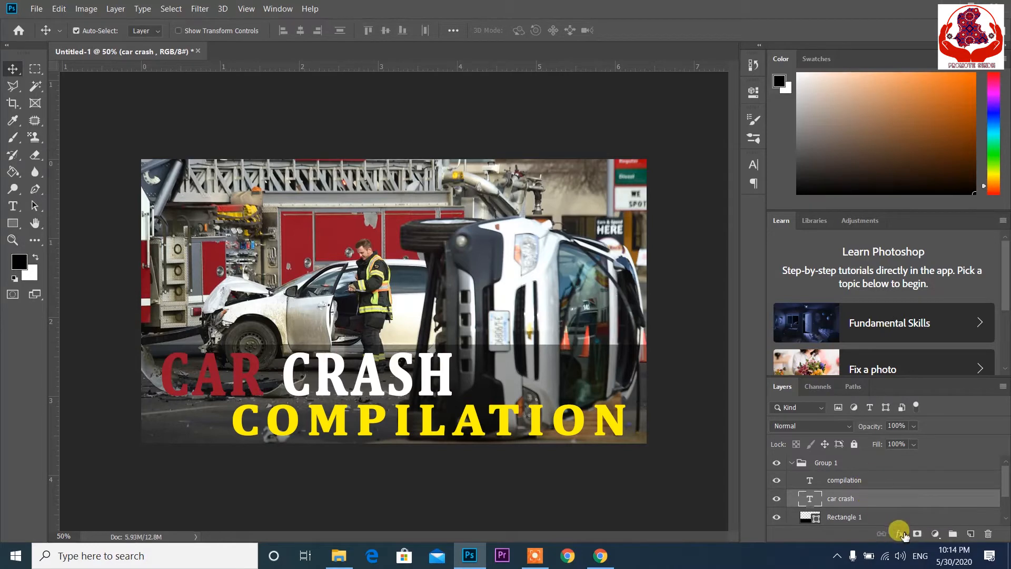
Step: Add a Stroke effect to the car crash text layer with size 3 px and position Outside
click(899, 535)
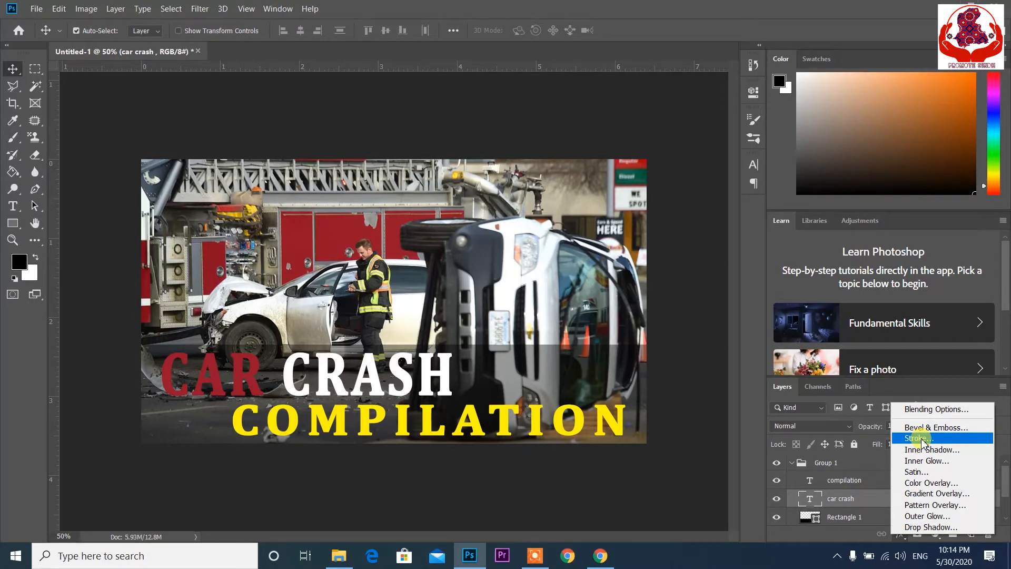
click(917, 440)
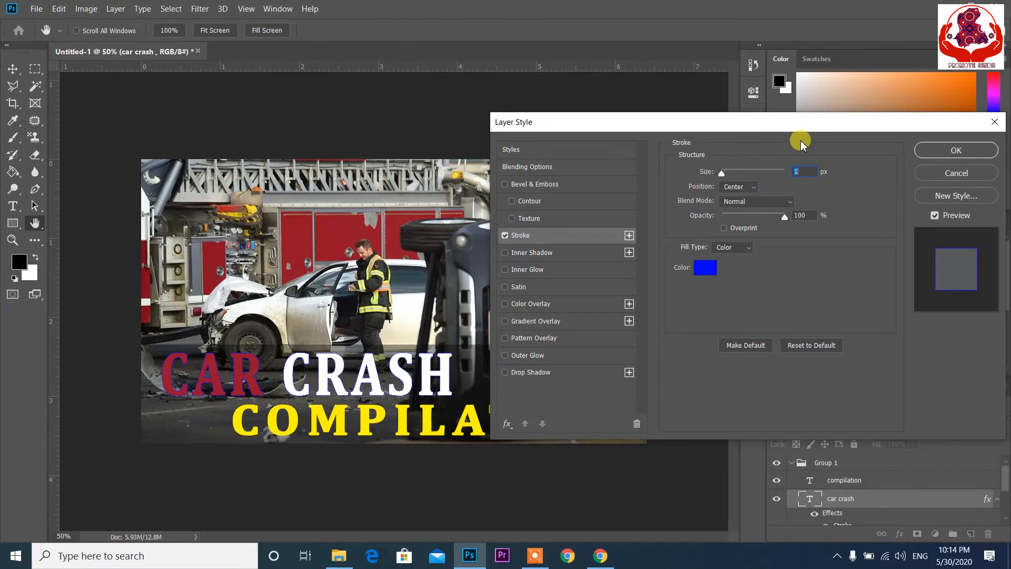
drag(799, 128, 885, 58)
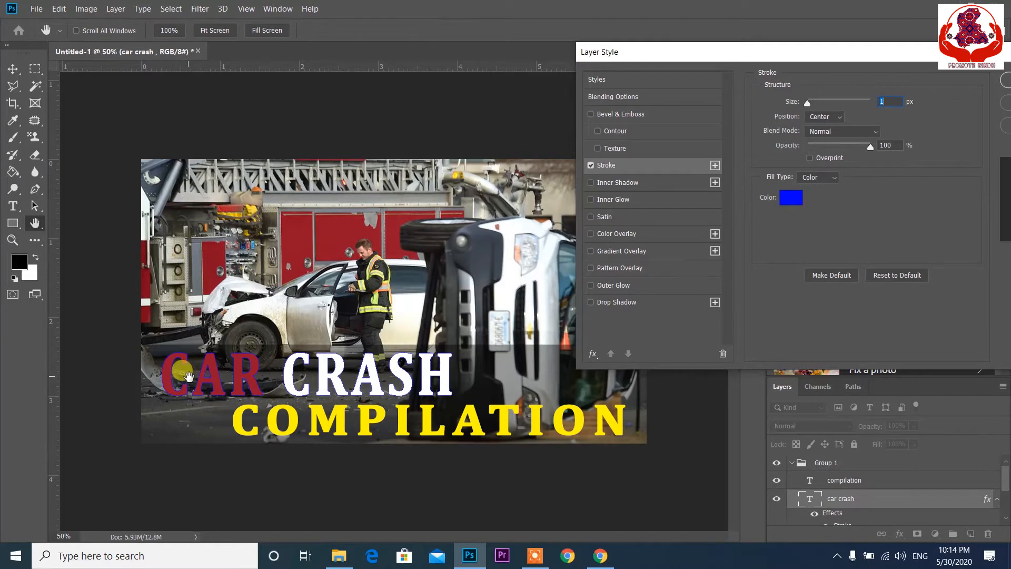
drag(773, 50, 658, 26)
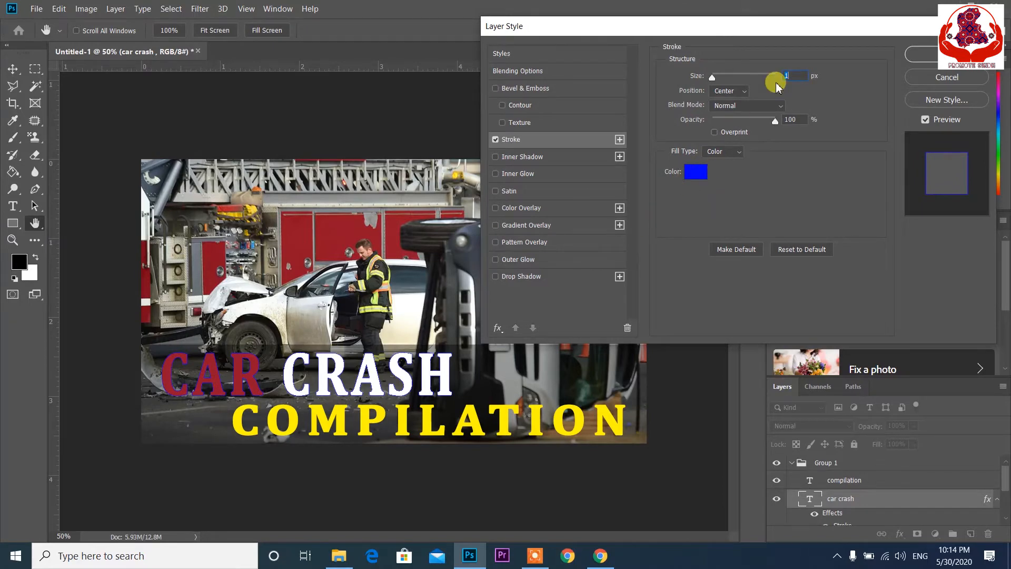
double_click(796, 76)
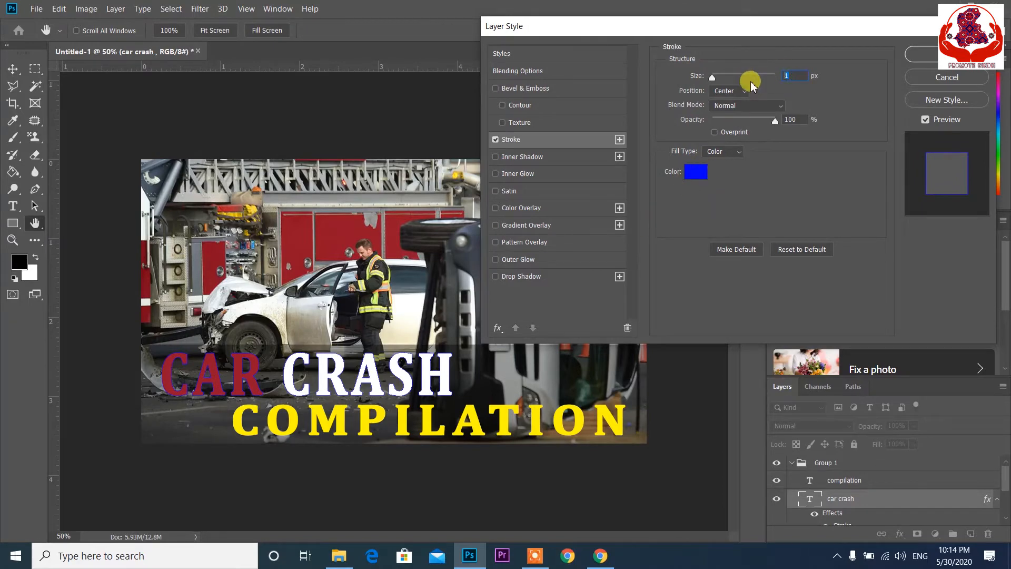
text(3)
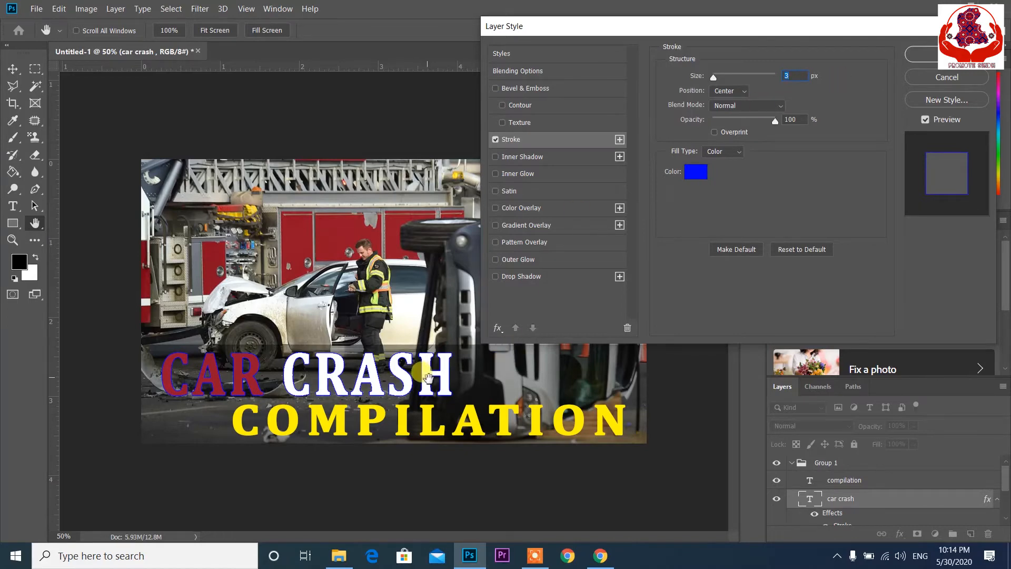
click(743, 94)
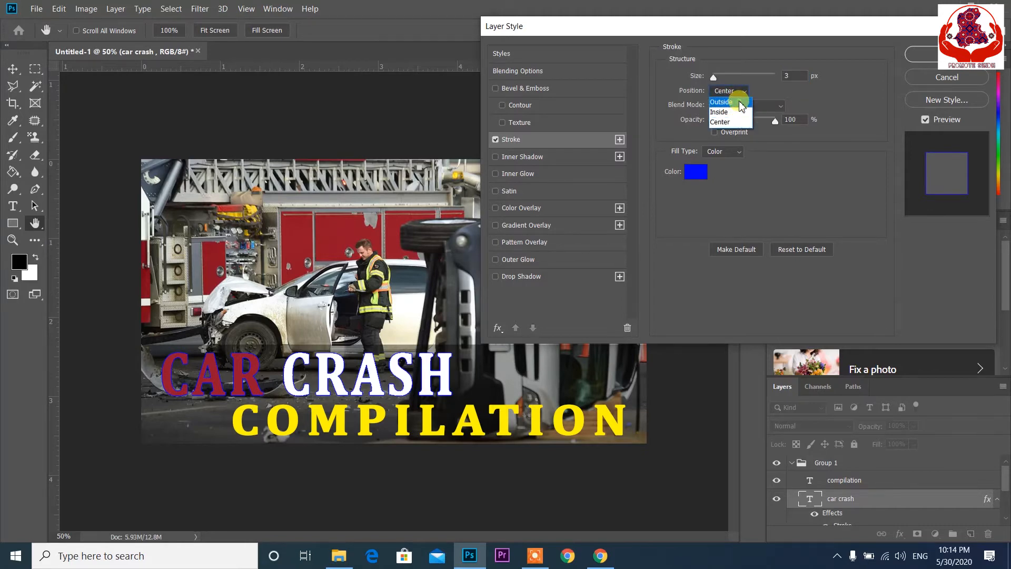
click(742, 103)
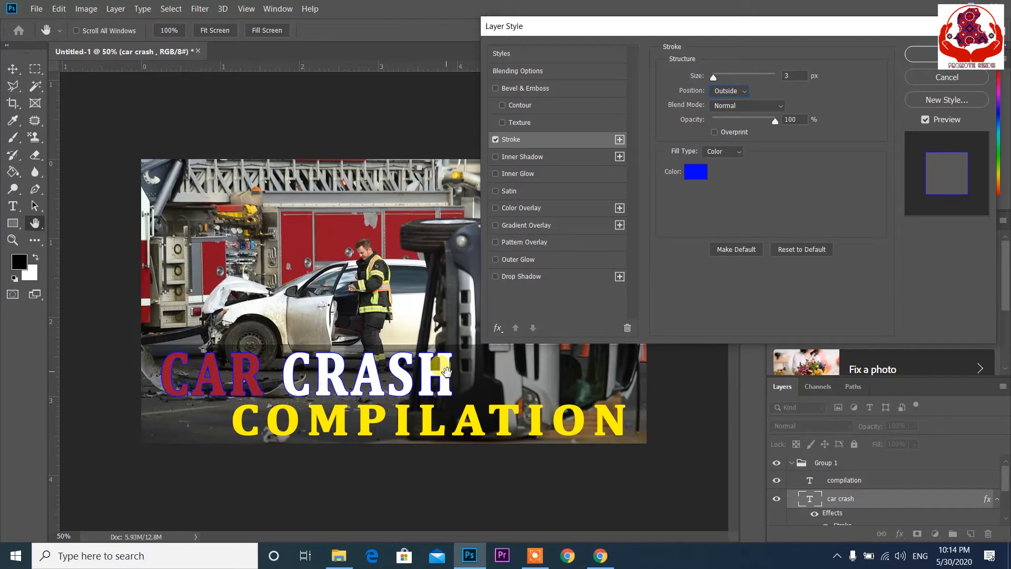
Step: Set the stroke size to 6 px and try the Inside and Center positions, returning to Outside
click(791, 76)
text(6)
click(745, 91)
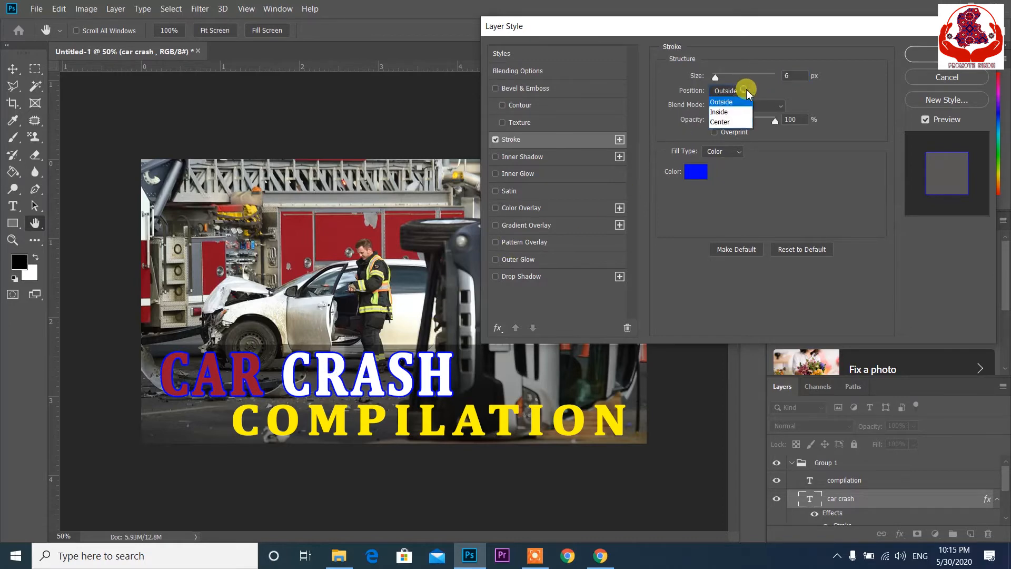
click(731, 114)
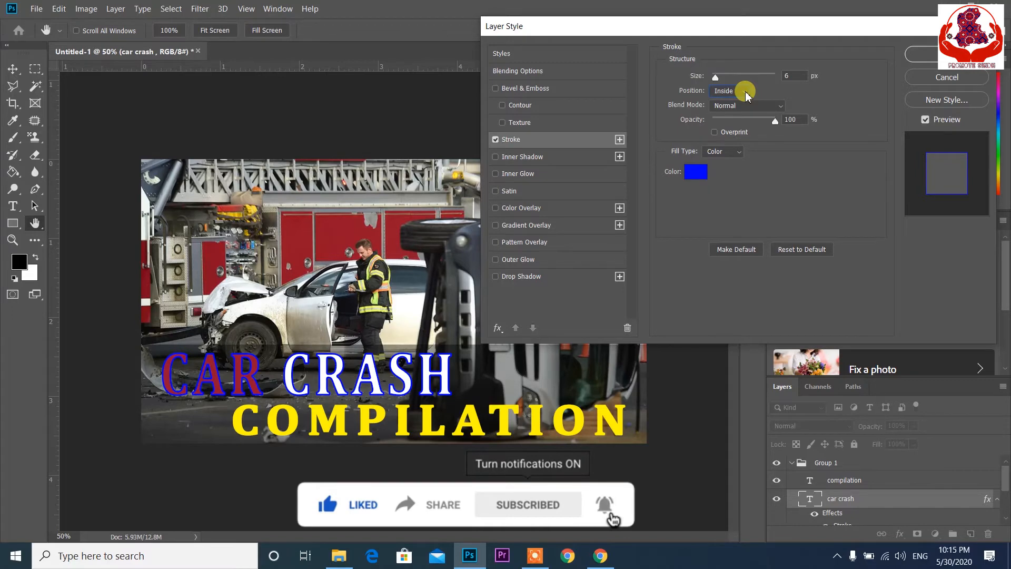
click(740, 91)
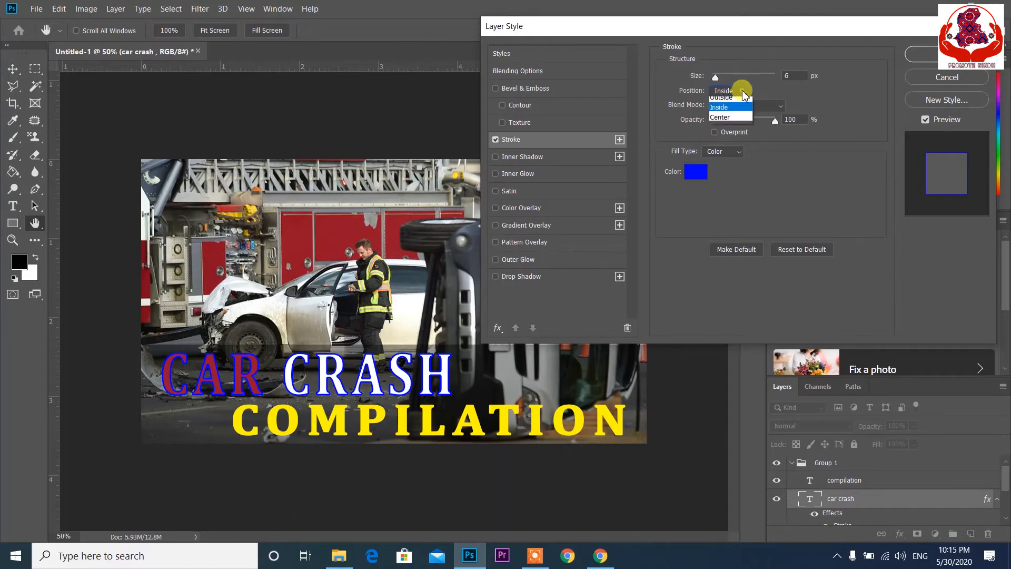
click(733, 125)
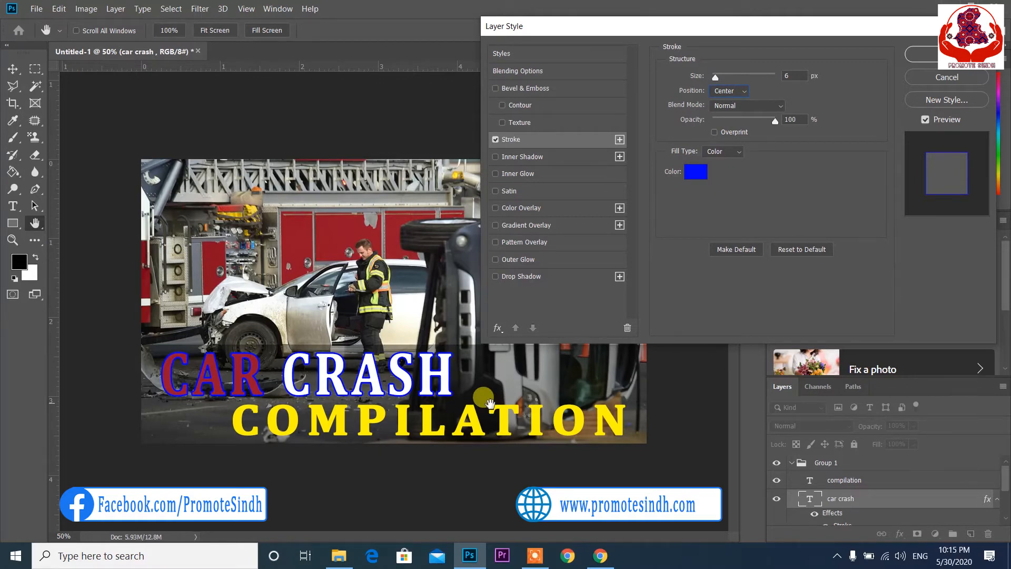
click(730, 91)
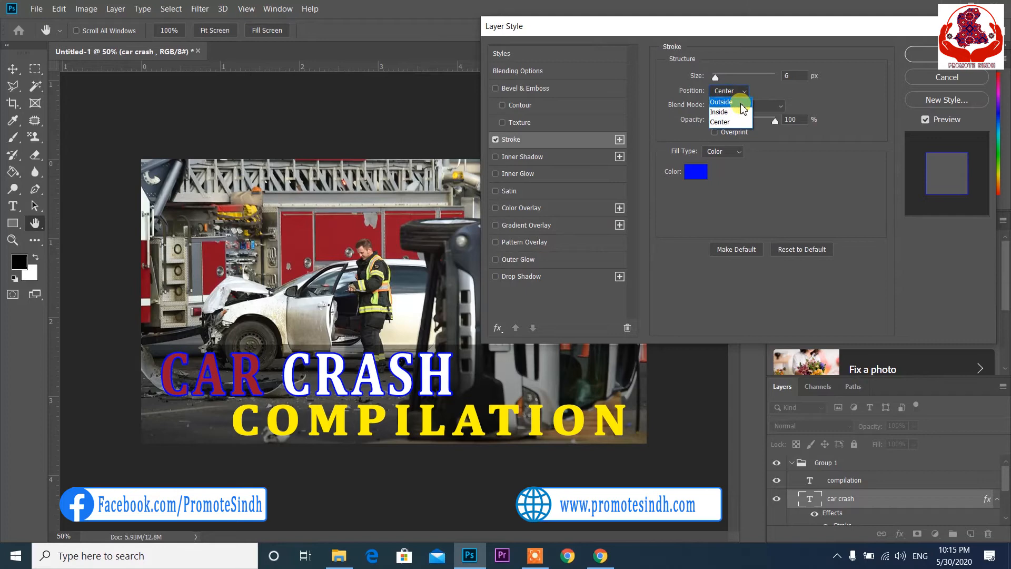
click(741, 104)
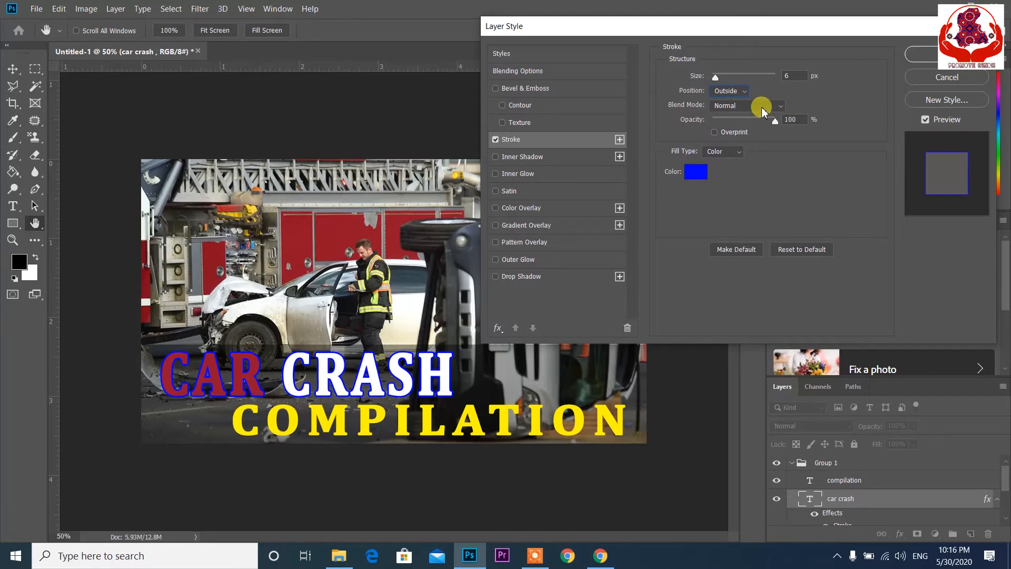
Step: Try the darkening blend modes Darken, Multiply and Linear Burn on the CAR CRASH stroke
click(762, 107)
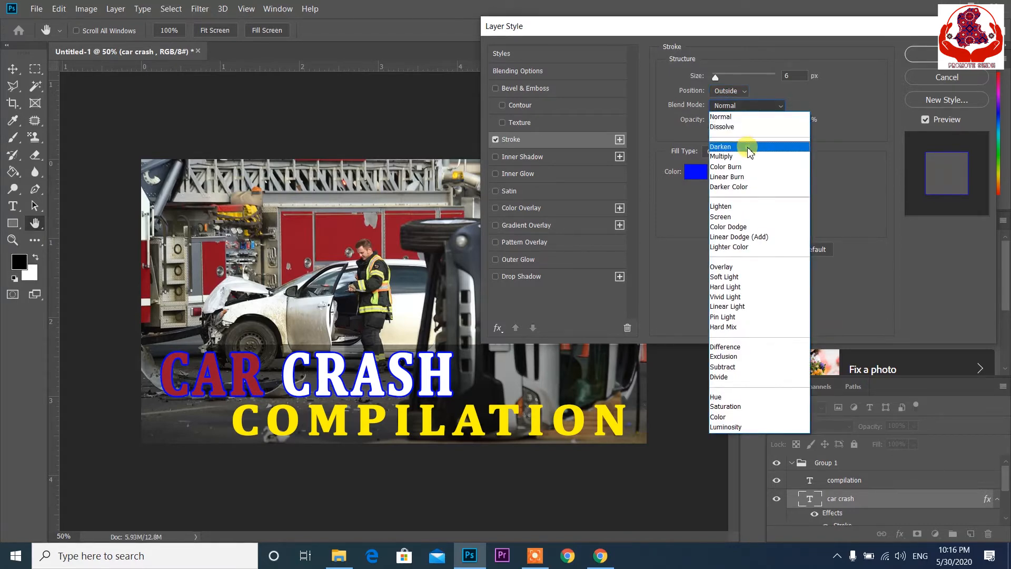
click(751, 148)
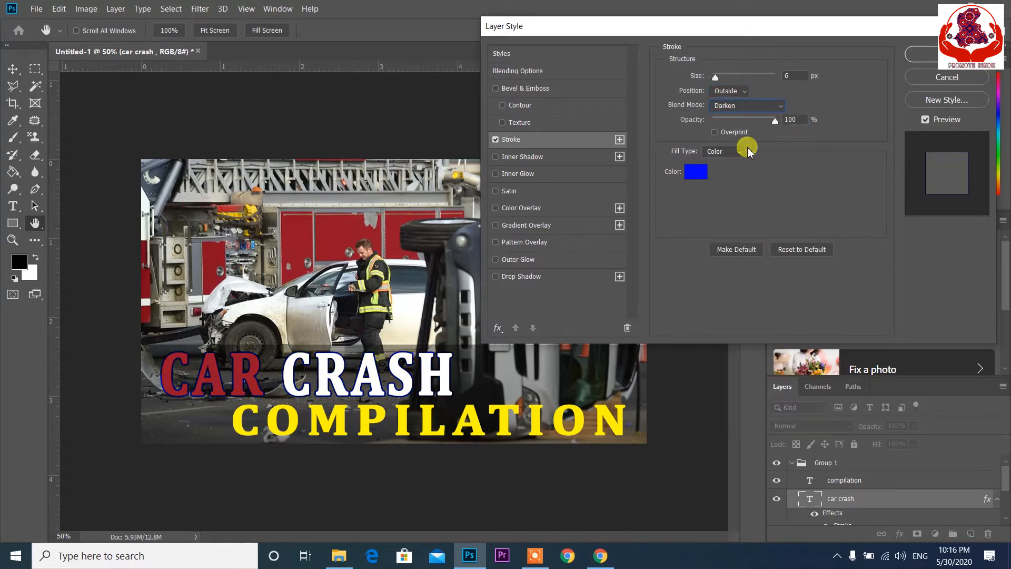
click(756, 107)
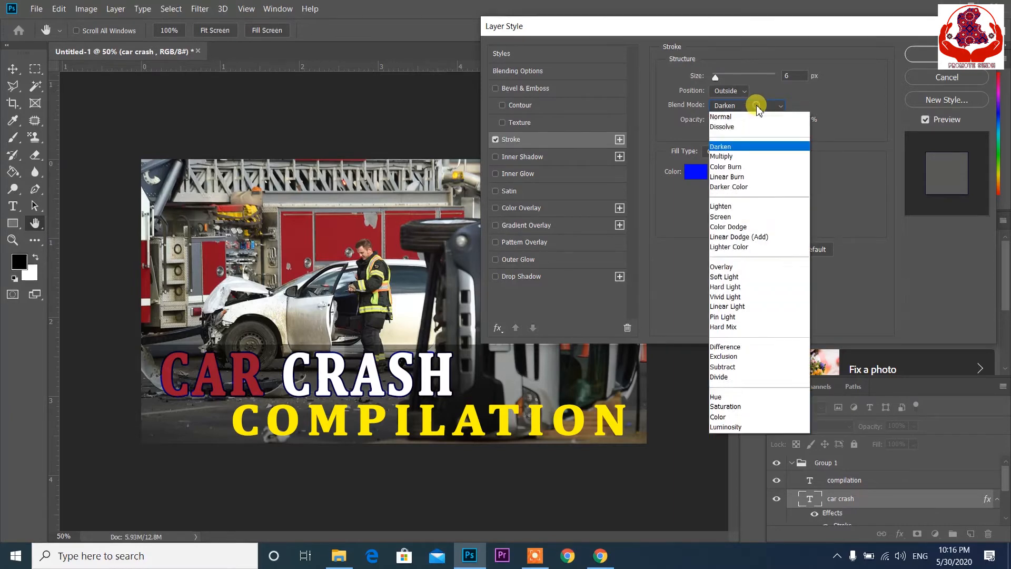
click(767, 158)
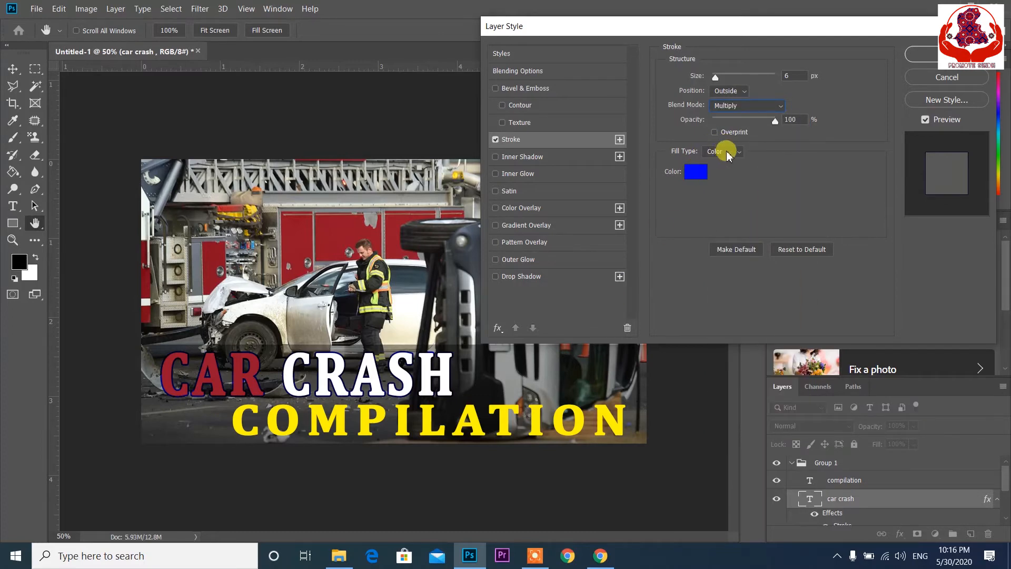
click(746, 106)
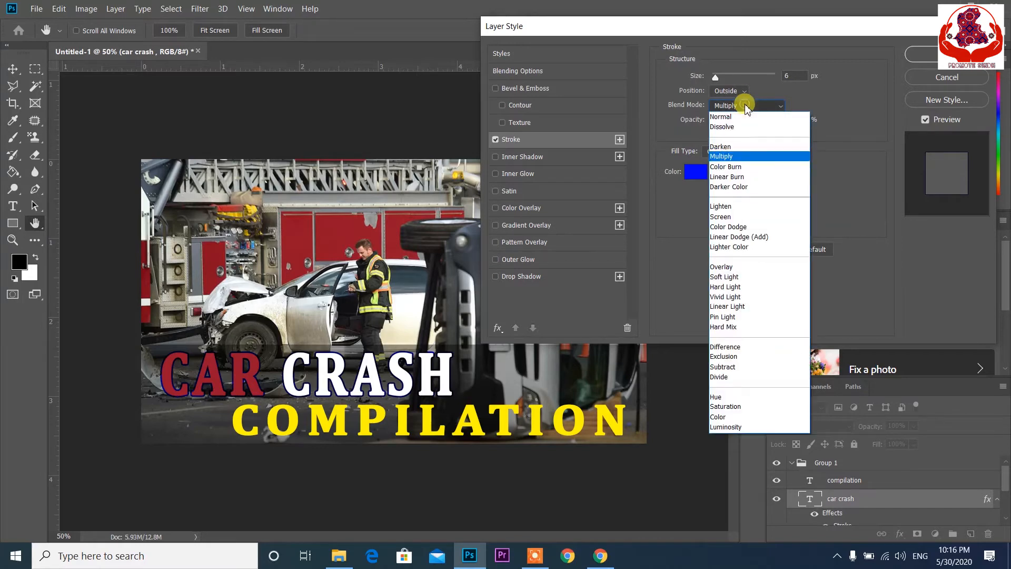
click(756, 179)
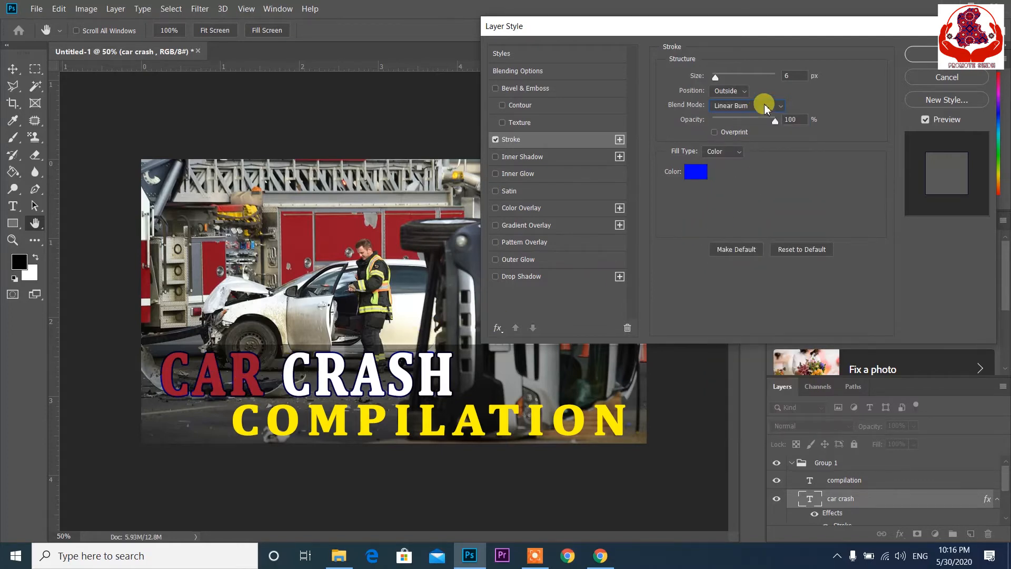
Step: Try the Lighten, Screen, Soft Light and Hard Light blend modes on the CAR CRASH stroke
click(765, 107)
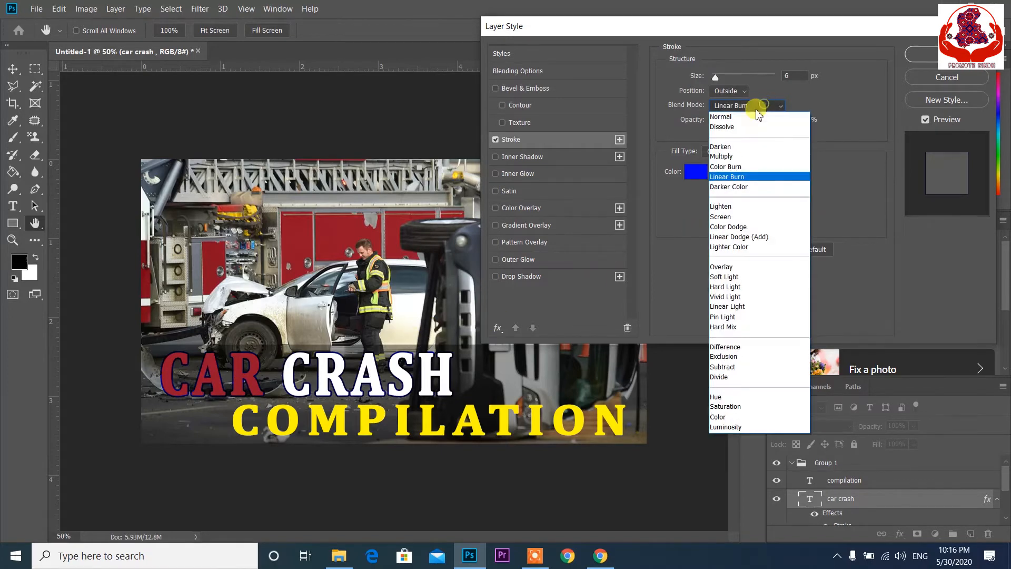
click(727, 207)
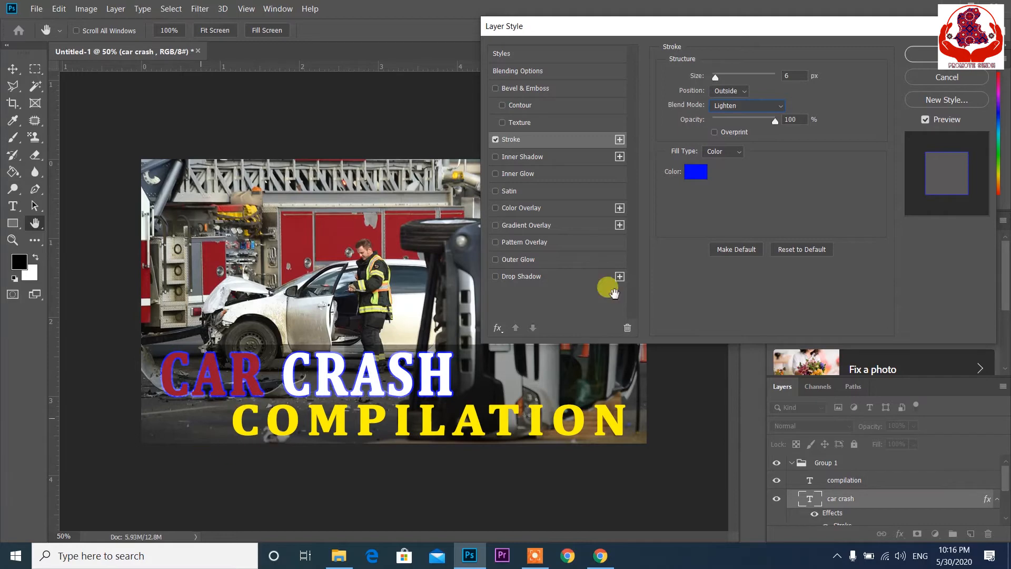
click(761, 106)
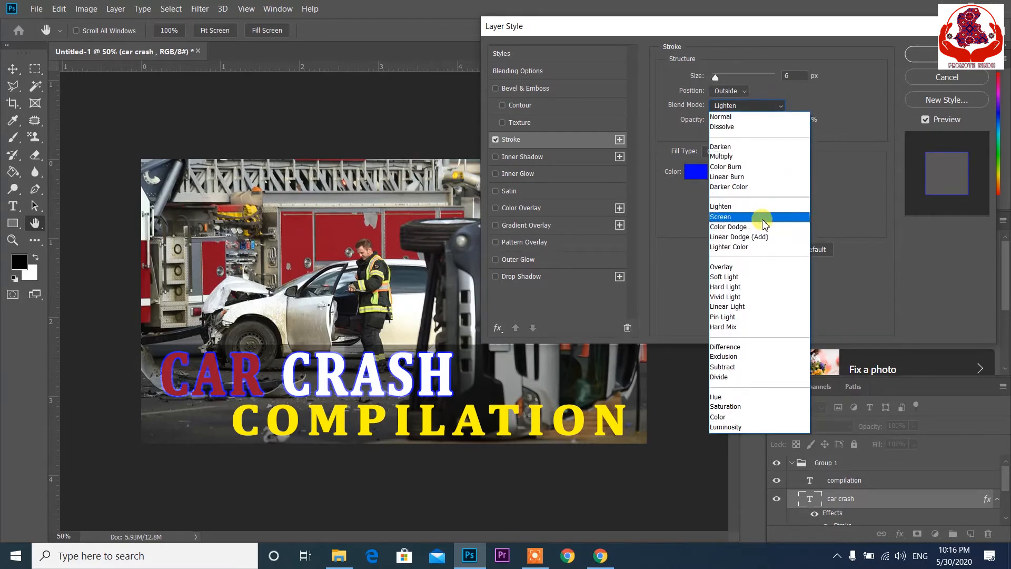
click(765, 218)
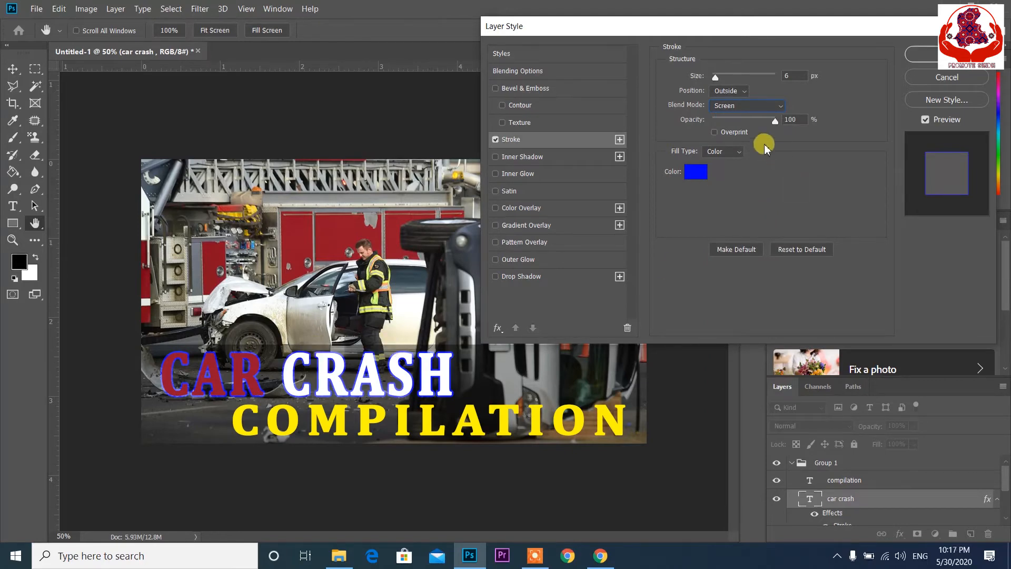
click(761, 105)
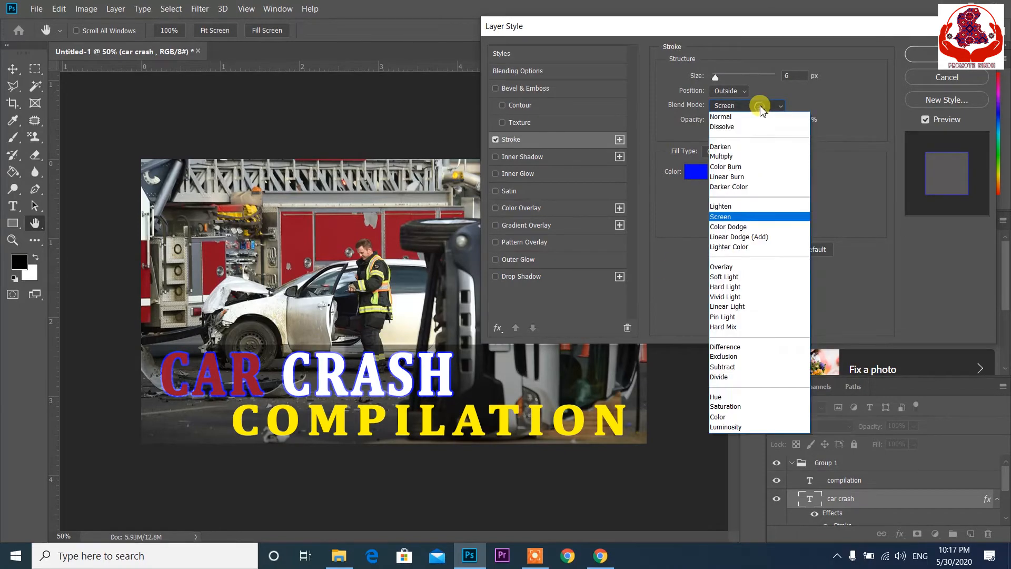
click(743, 277)
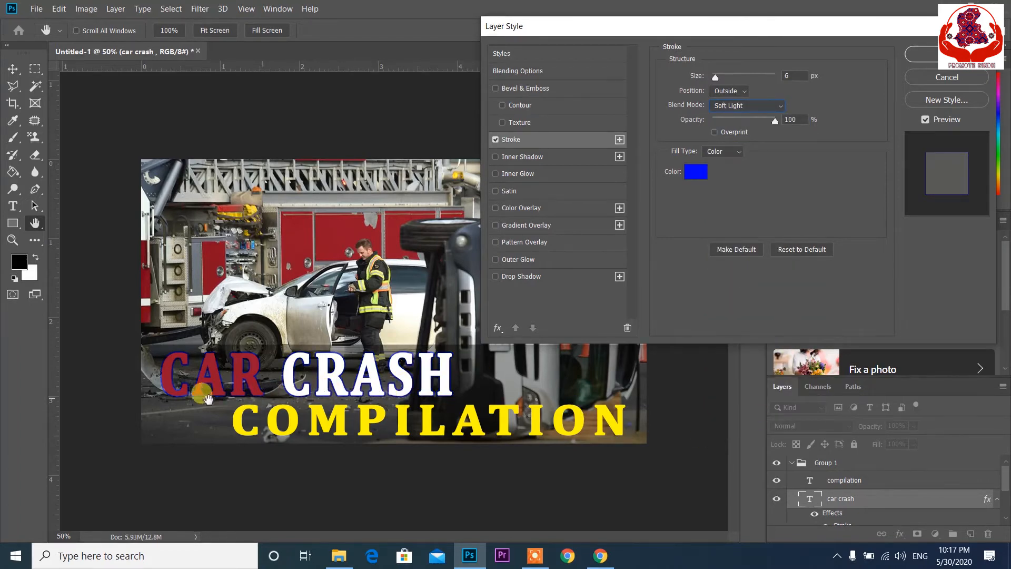
click(747, 106)
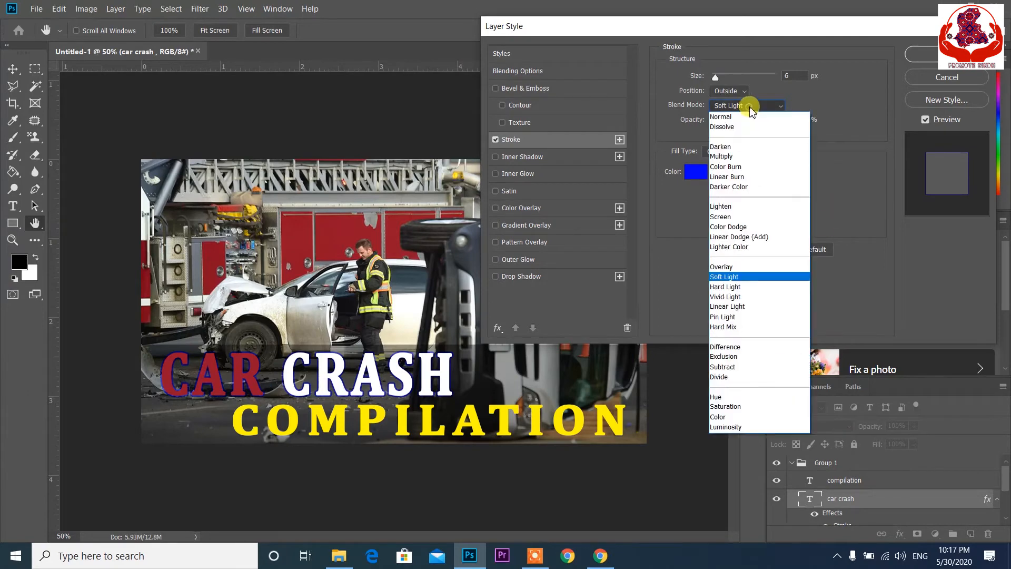
click(748, 288)
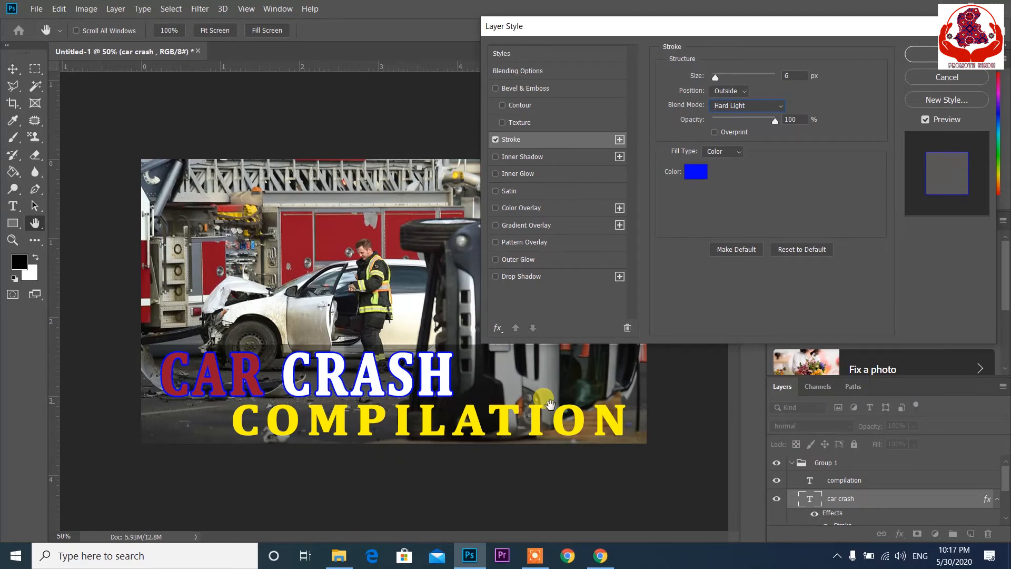
Step: Try the Linear Light and Dissolve blend modes on the stroke and turn off the Stroke effect
key(ctrl+plus)
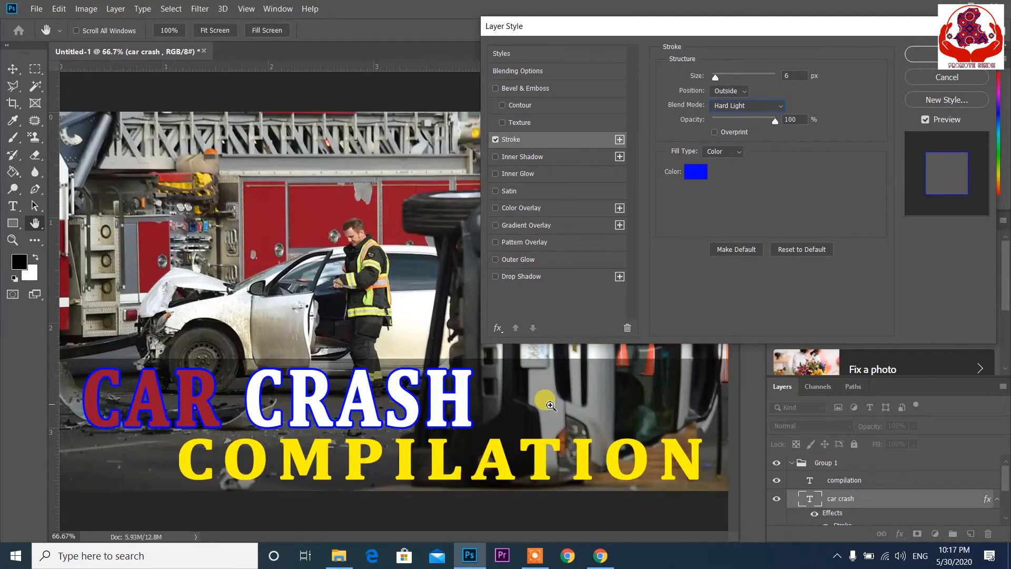
key(ctrl+plus)
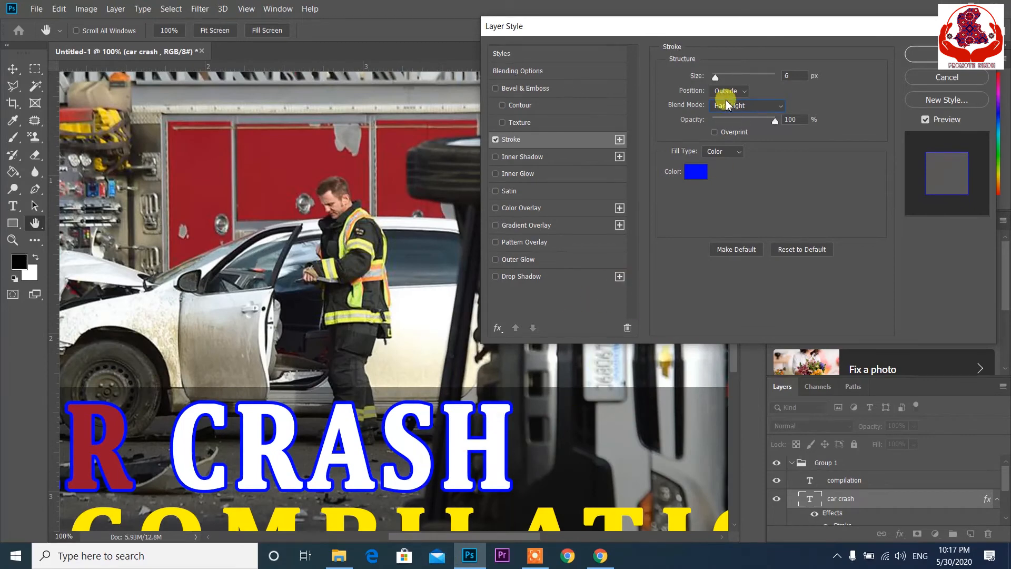
click(760, 106)
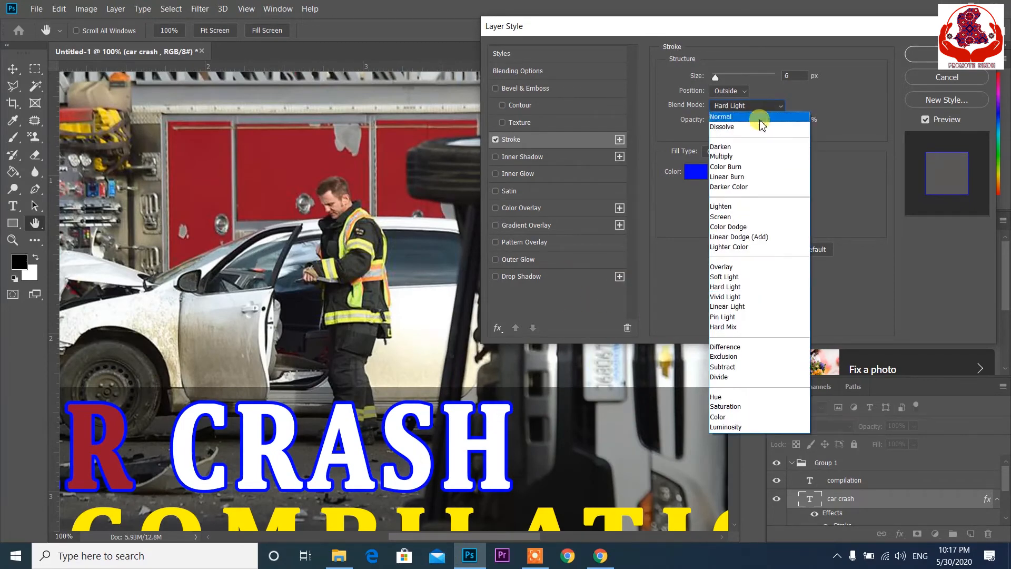
click(767, 307)
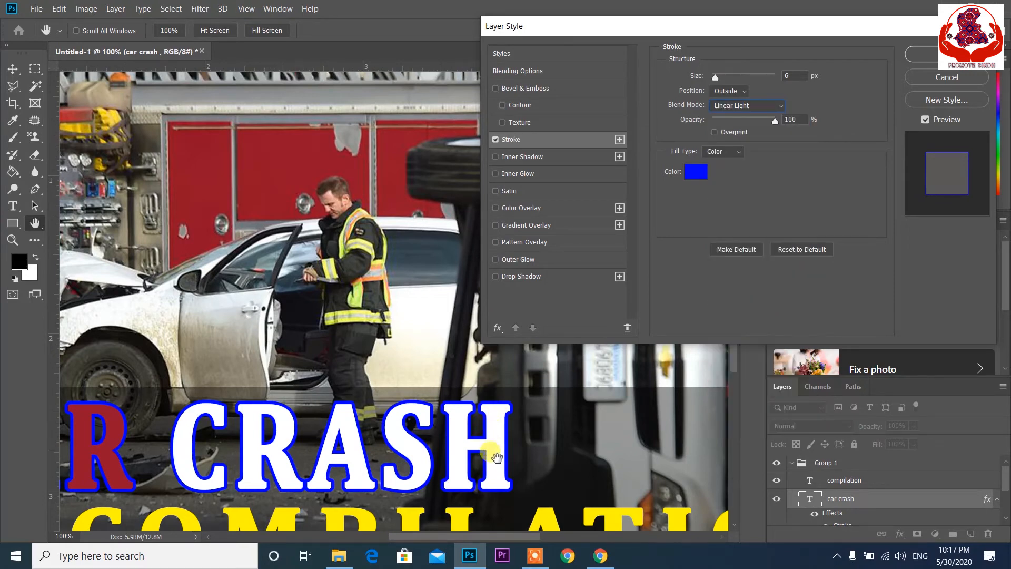
click(751, 107)
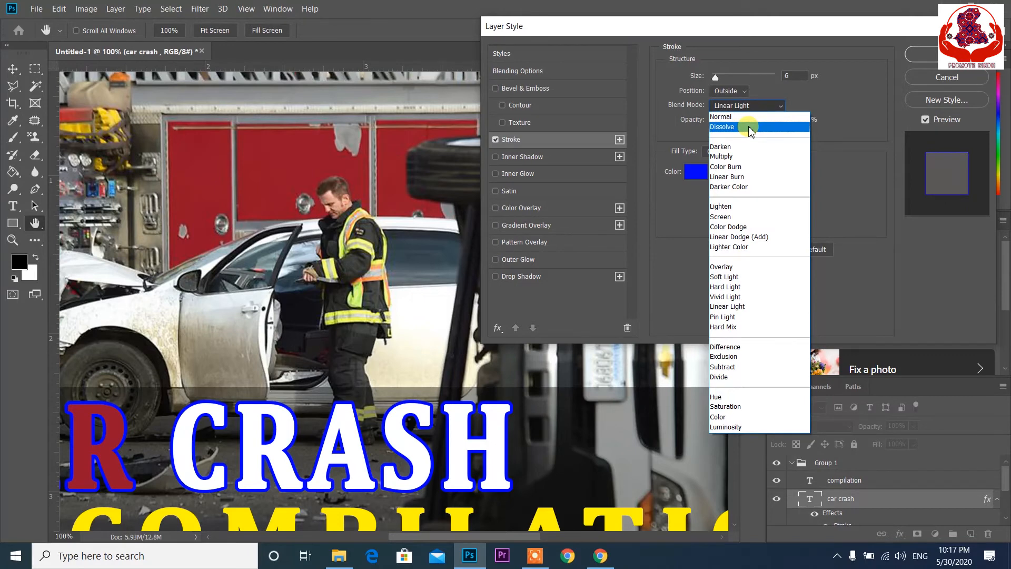
click(751, 128)
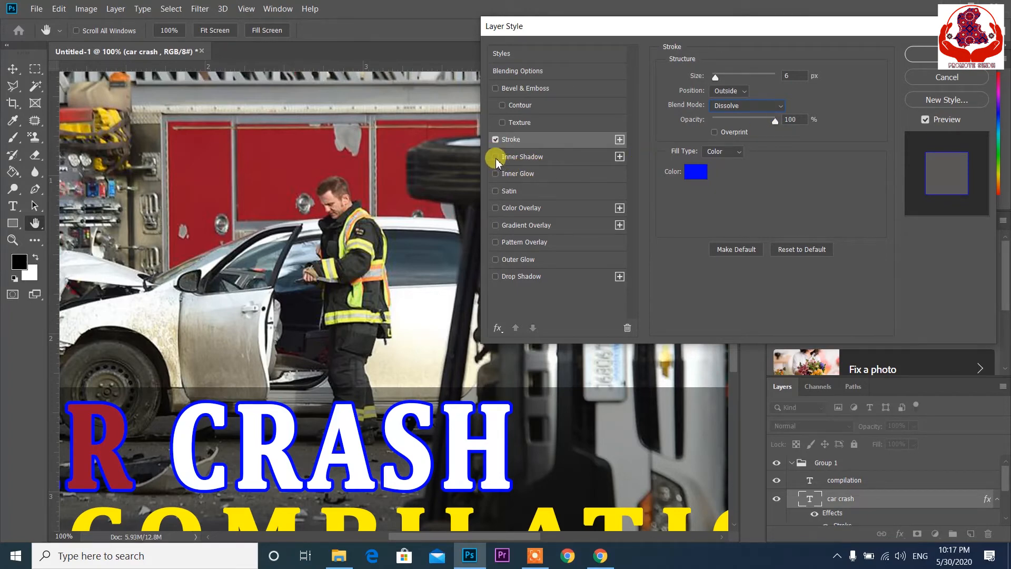
click(495, 140)
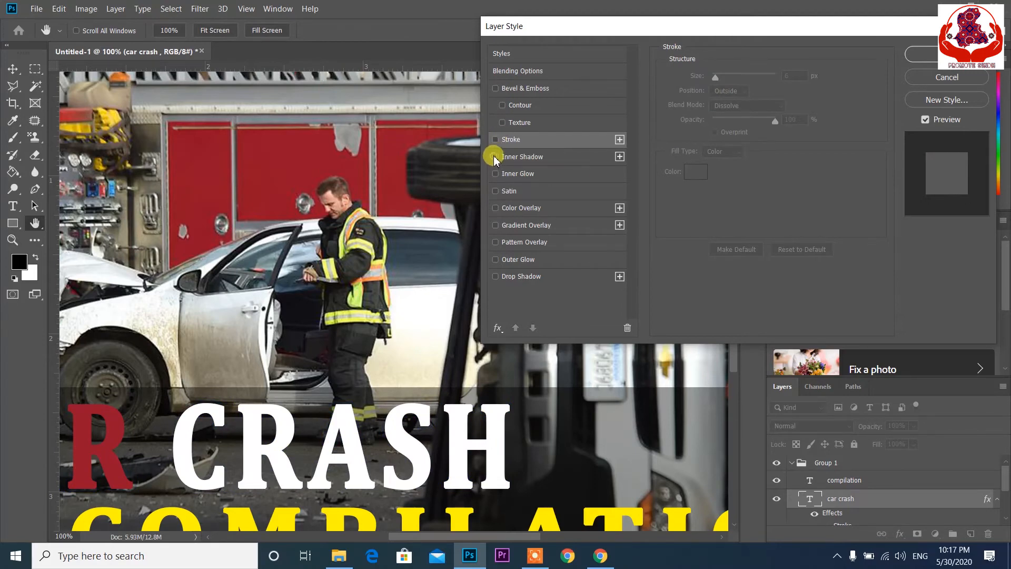
Step: Enable an Inner Shadow on the CAR CRASH text with Normal blend mode and blue colour 0006ff
click(495, 157)
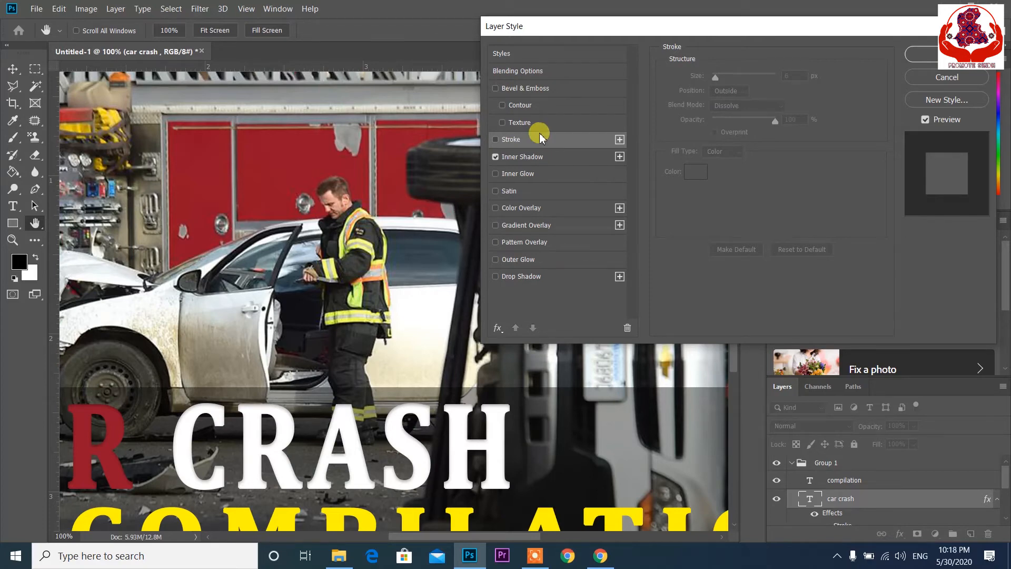
click(536, 159)
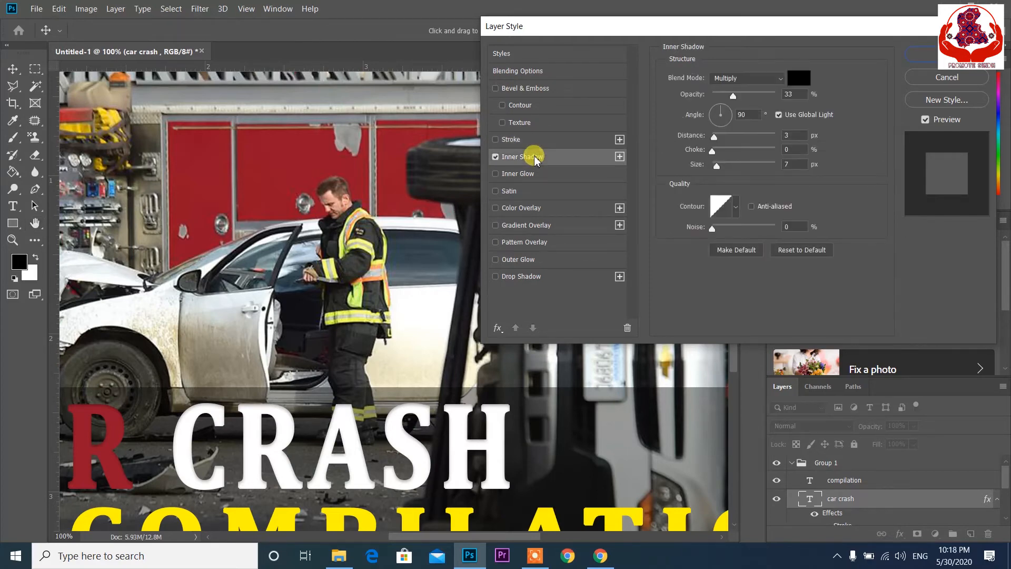
click(765, 78)
click(747, 92)
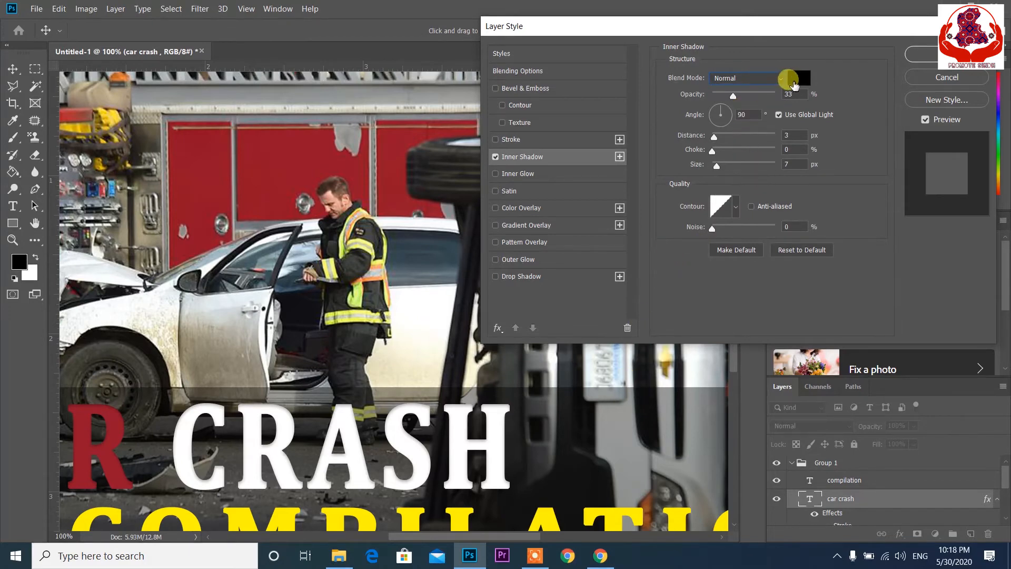
click(795, 84)
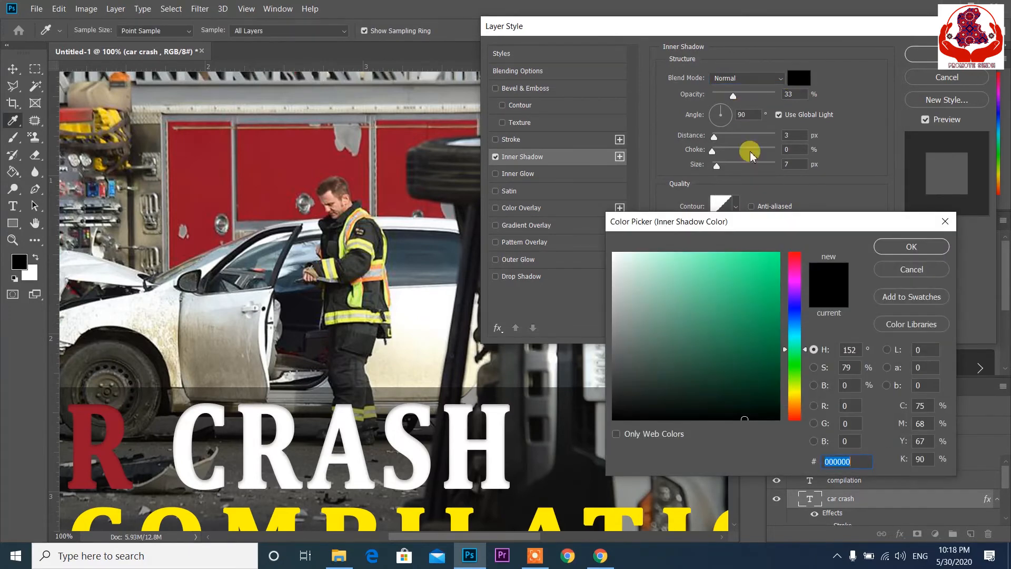
click(798, 310)
click(779, 253)
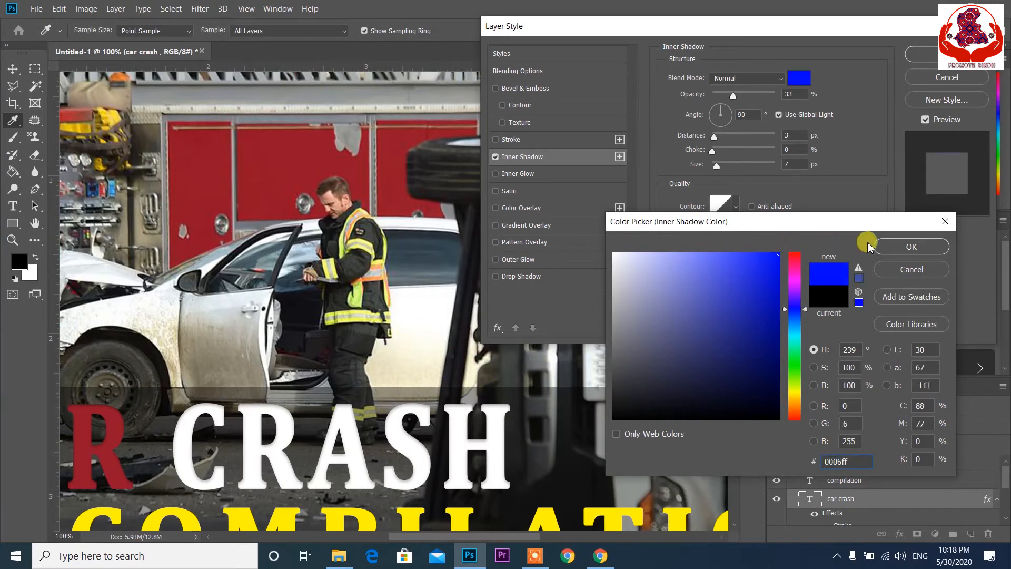
click(895, 248)
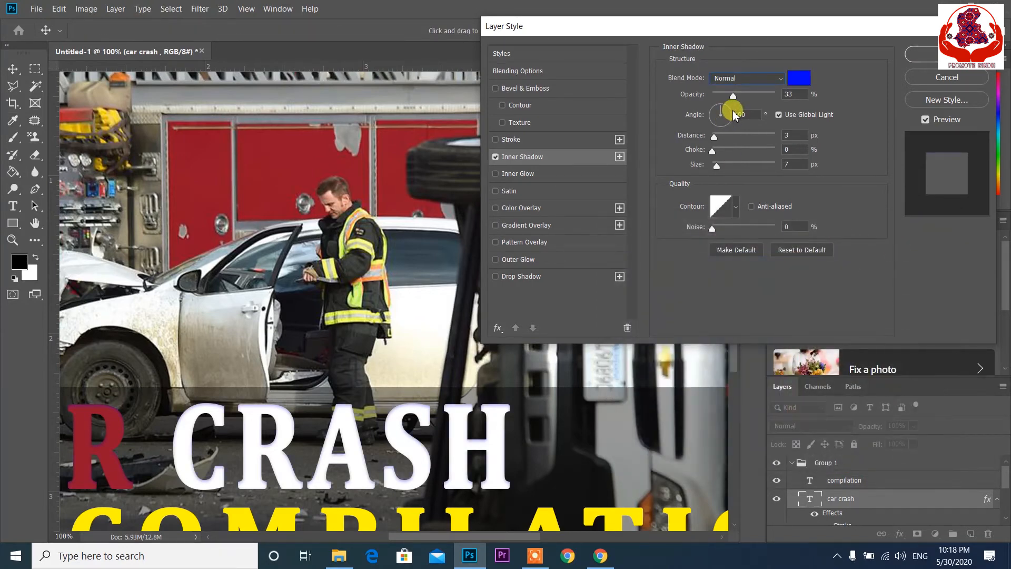
Step: Set the inner shadow's opacity to 50% and its distance to 0 px
drag(733, 96, 742, 106)
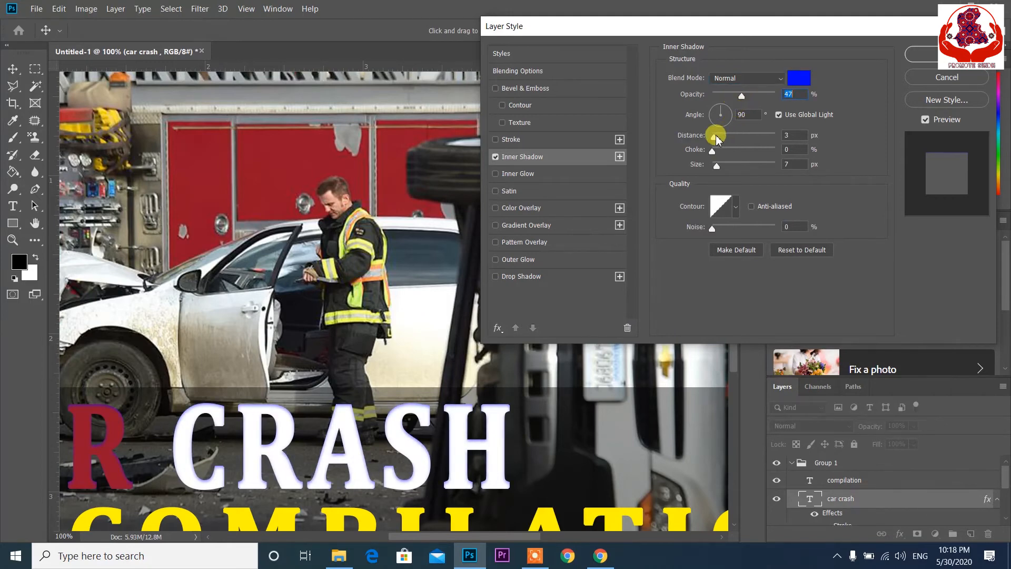
drag(716, 139, 705, 144)
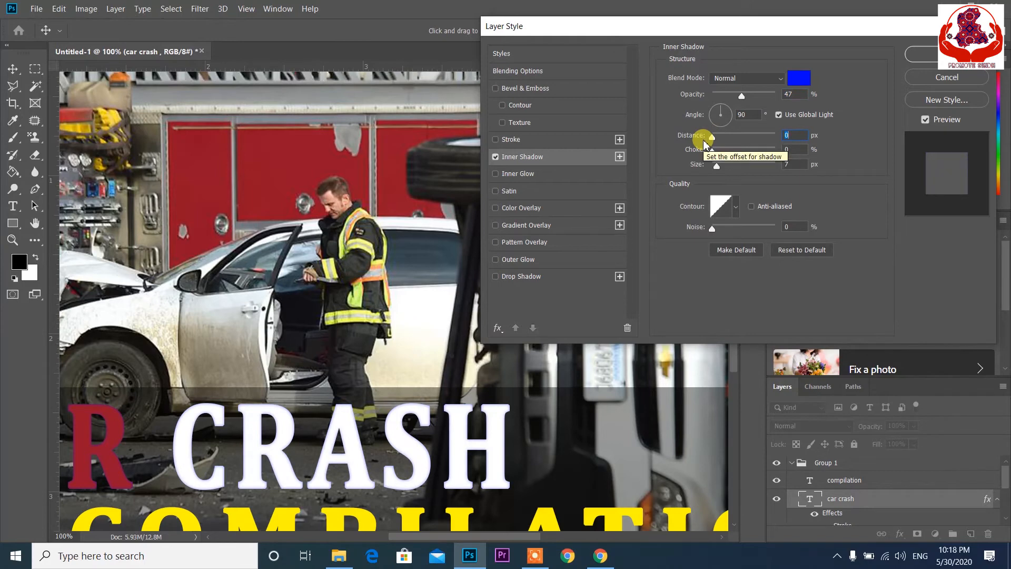
drag(742, 97, 745, 100)
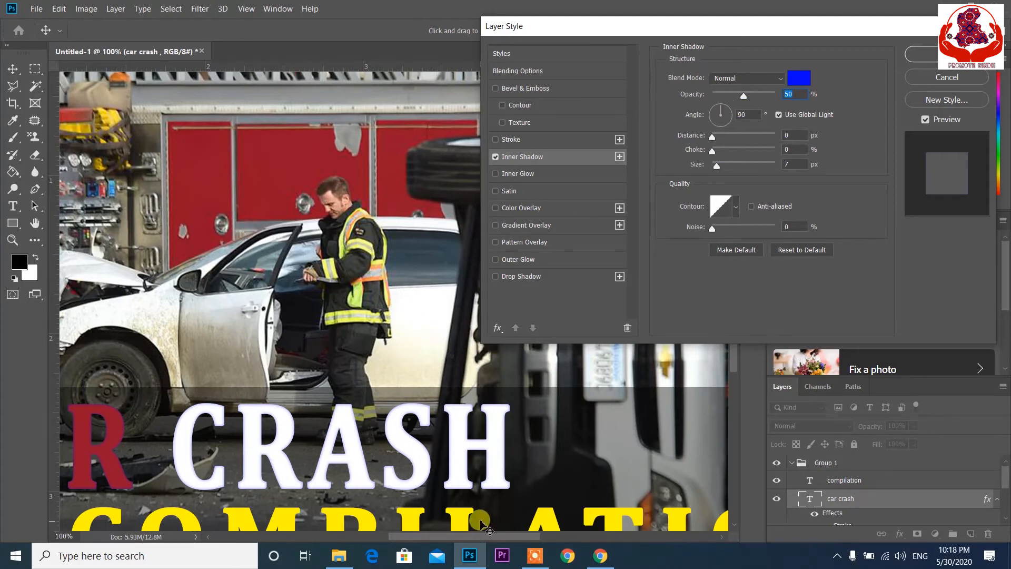
key(ctrl+minus)
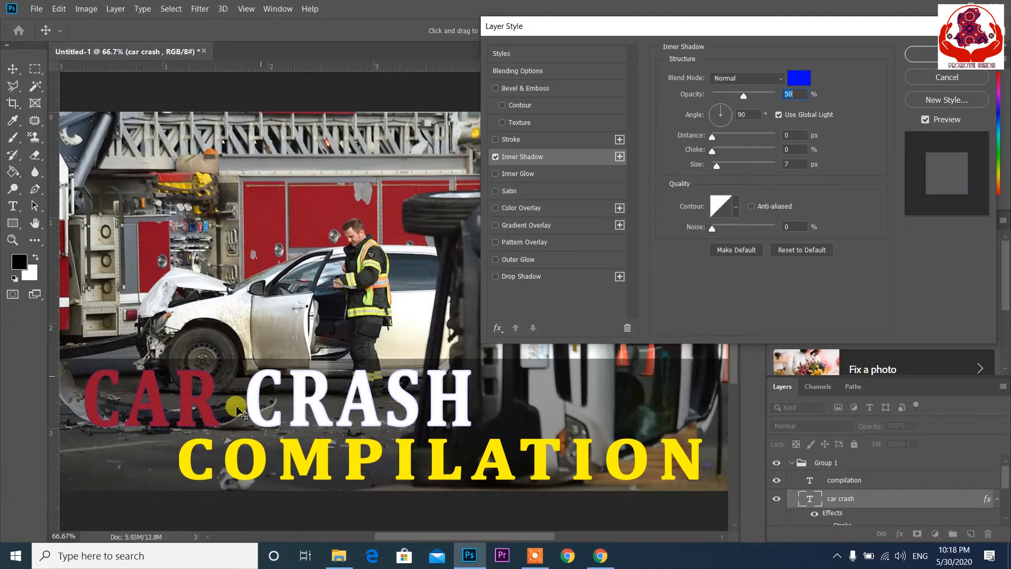
click(779, 115)
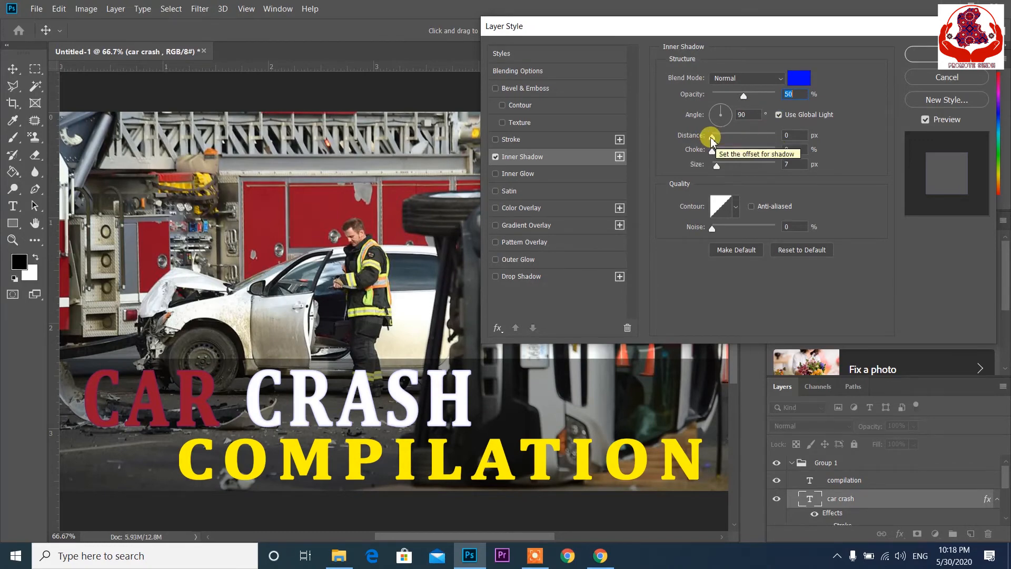
Step: Try inner shadow distances of 6, 178, 5 and 17 px, settling on 11 px
drag(714, 137, 717, 142)
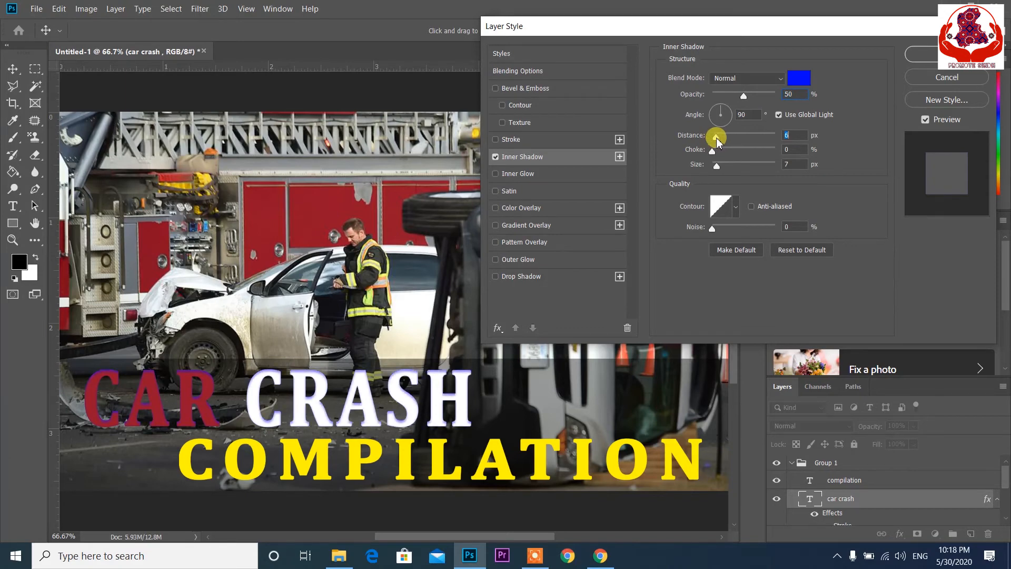
drag(718, 142, 767, 143)
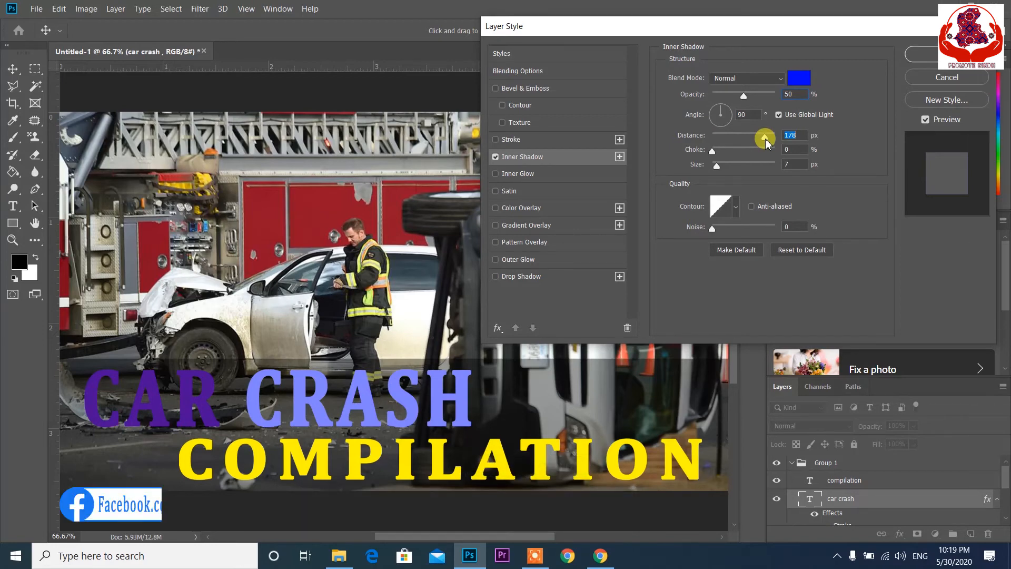
drag(766, 144, 718, 147)
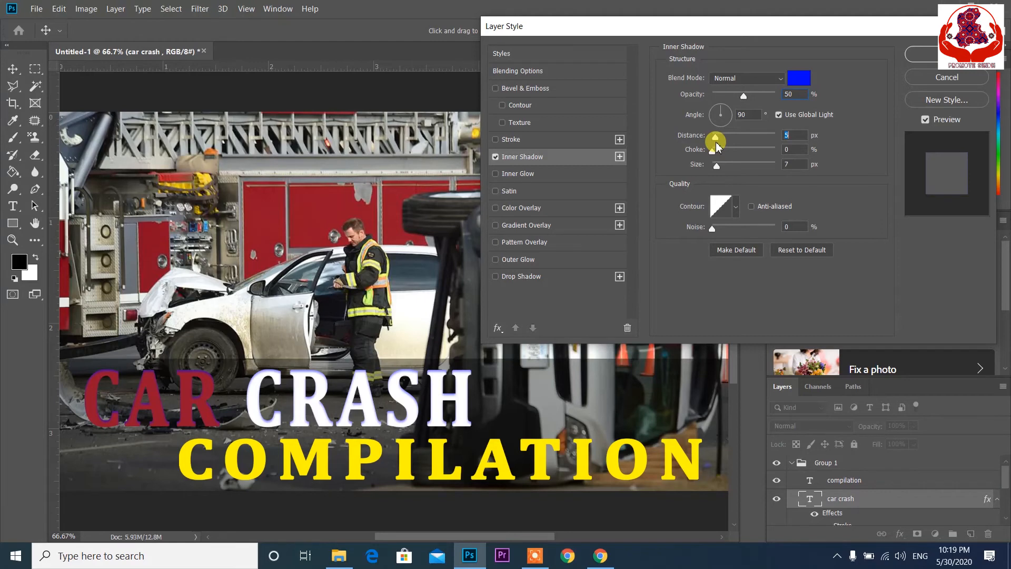
drag(718, 147, 726, 148)
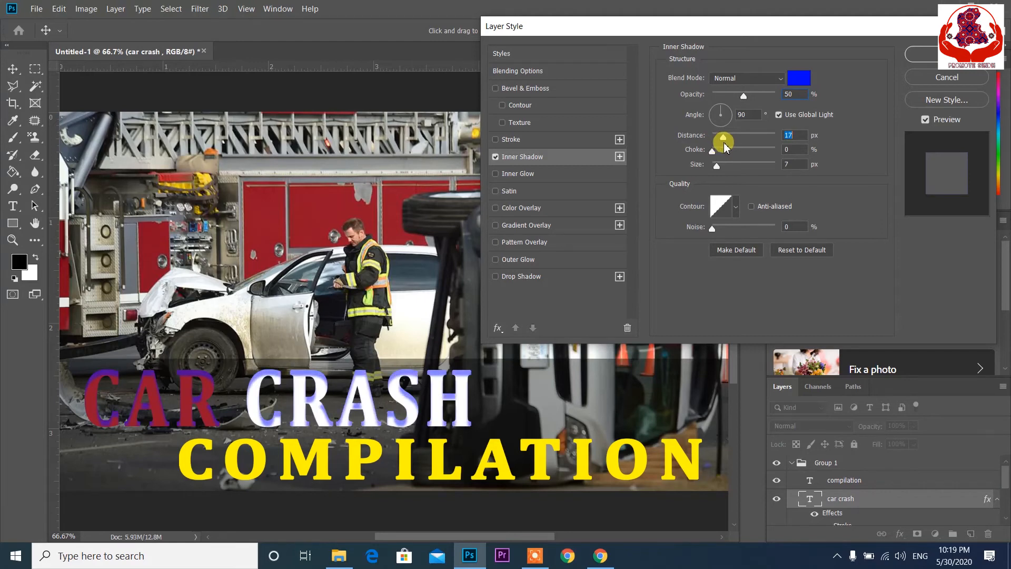
mouse_move(725, 143)
mouse_down()
mouse_move(716, 140)
mouse_move(718, 167)
mouse_move(711, 151)
mouse_up()
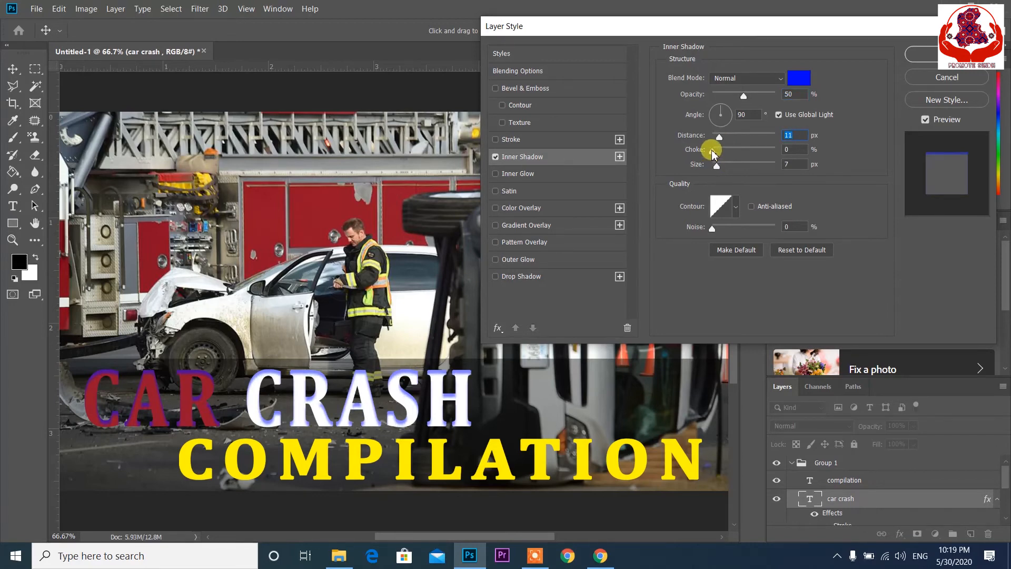
Step: Set the inner shadow's choke to 20% and size to 10 px, and apply the layer style
drag(714, 154, 758, 163)
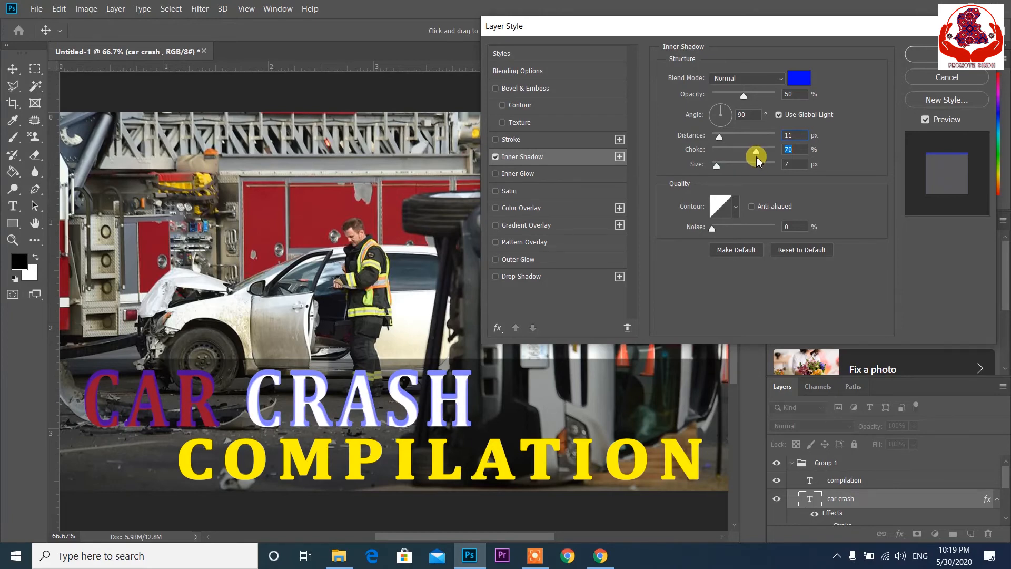
drag(758, 162, 725, 163)
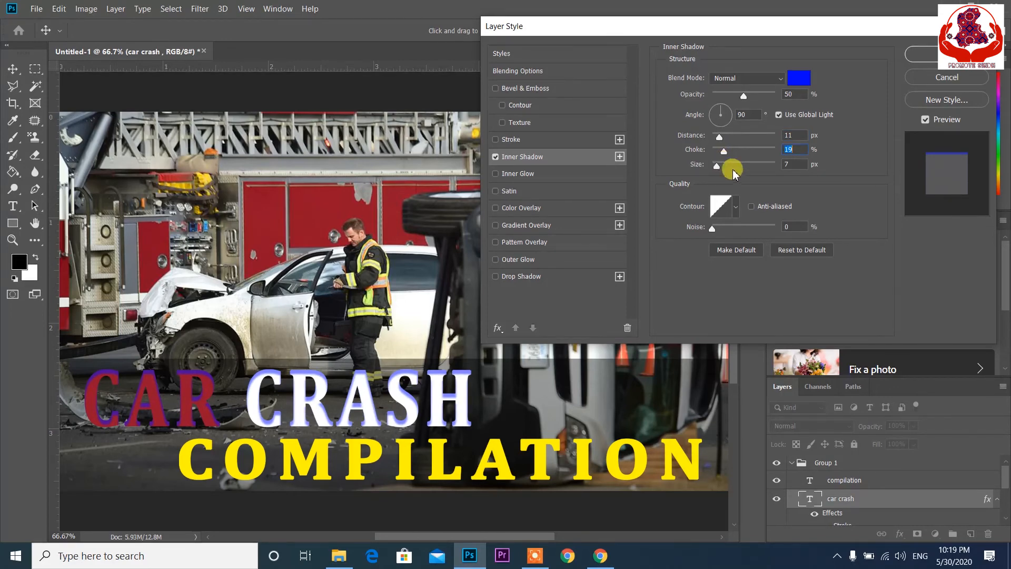
text(20)
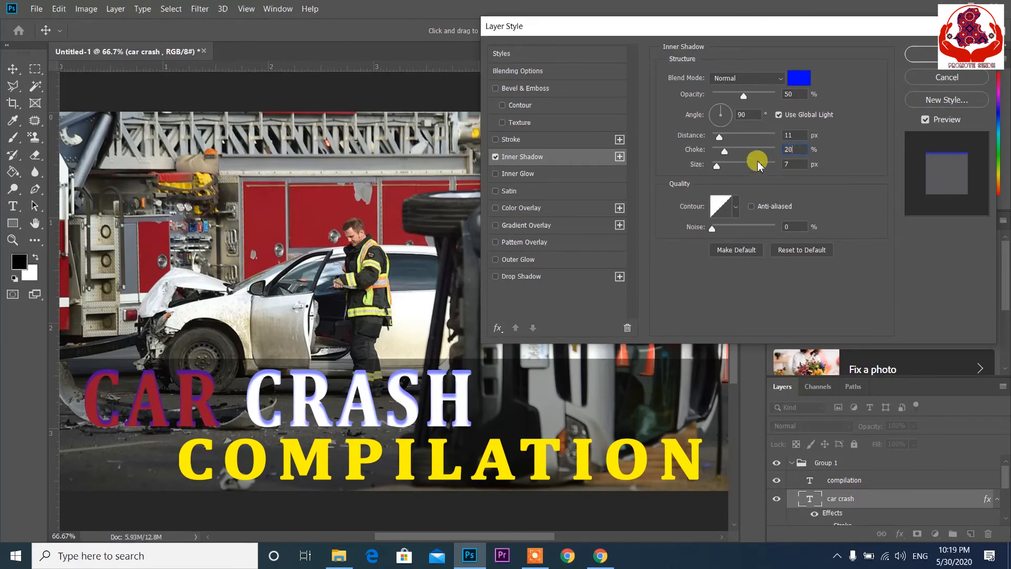
click(832, 152)
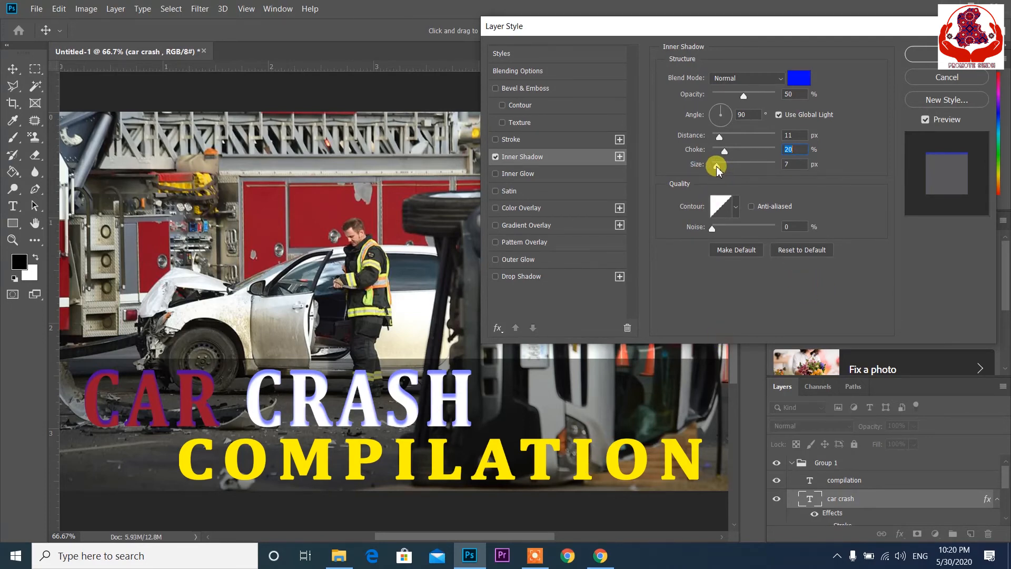
drag(717, 166, 720, 169)
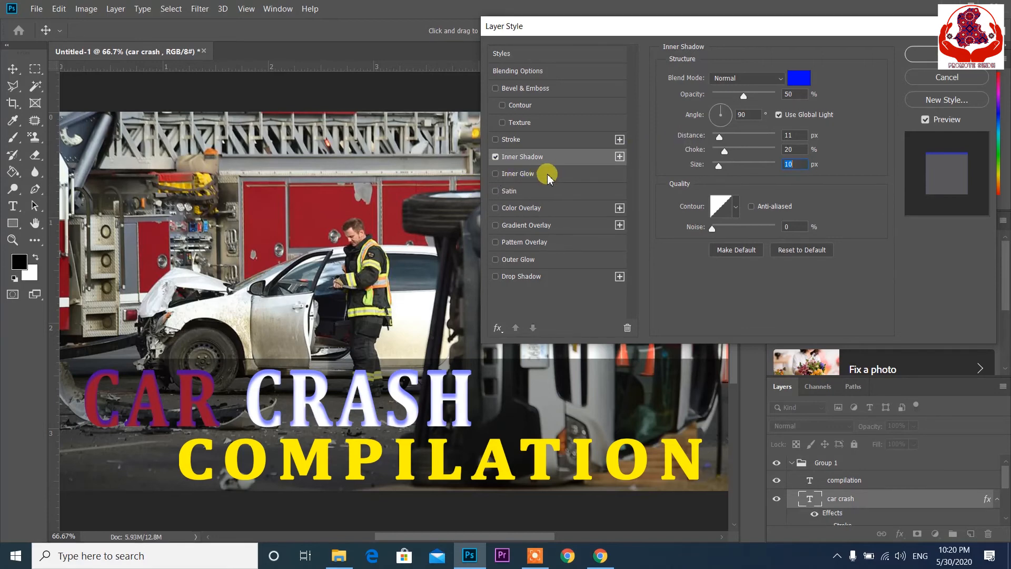
click(943, 55)
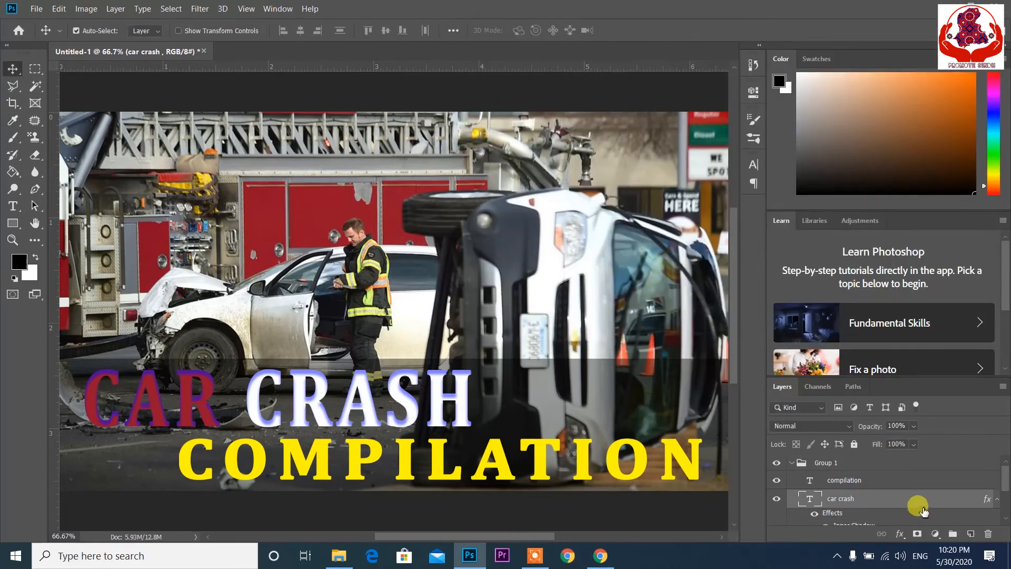
Step: Add an Inner Glow effect to the CAR CRASH text with a bright blue glow colour
click(900, 534)
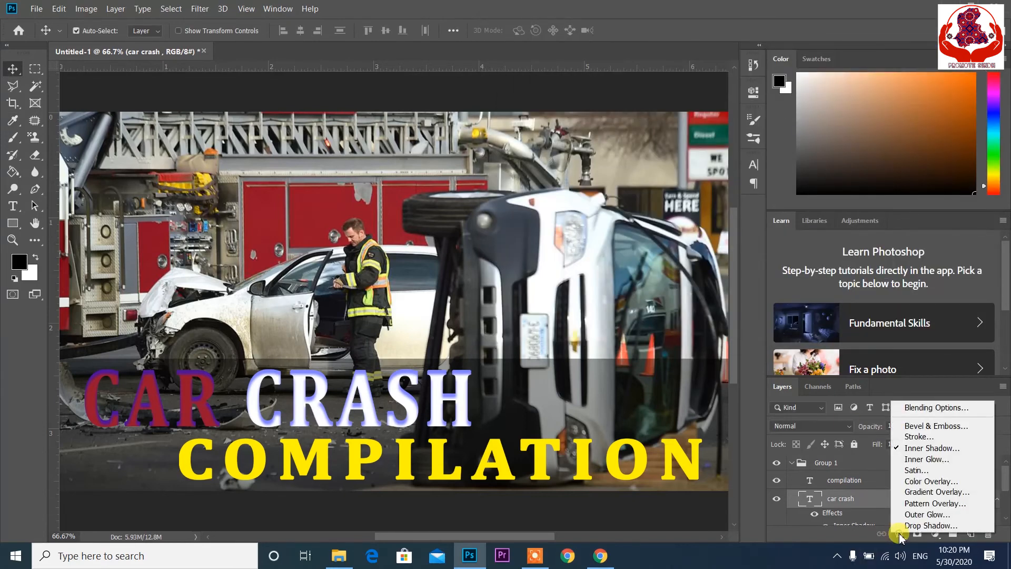
click(924, 460)
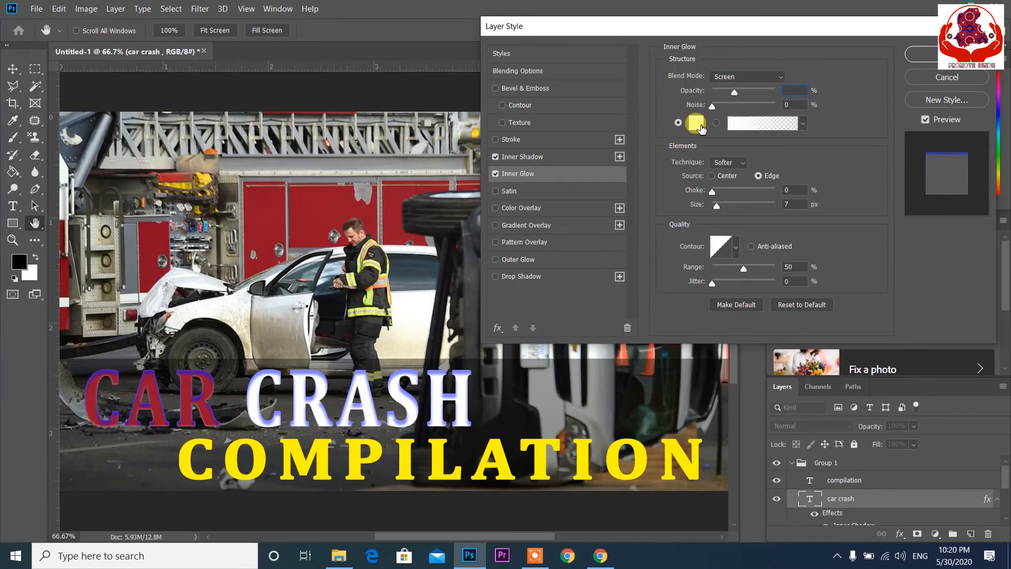
click(699, 125)
click(795, 314)
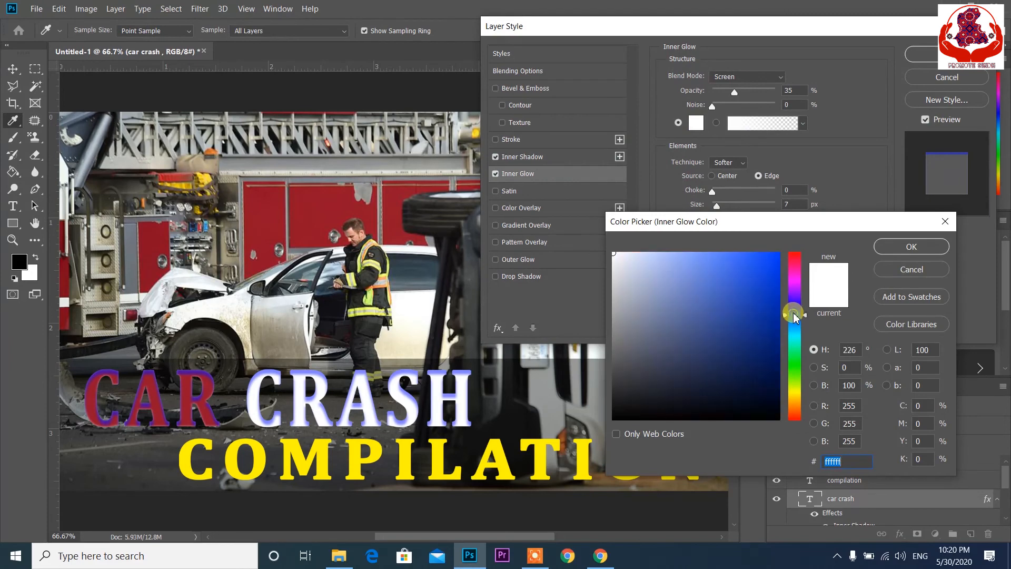
drag(769, 279, 774, 248)
click(912, 247)
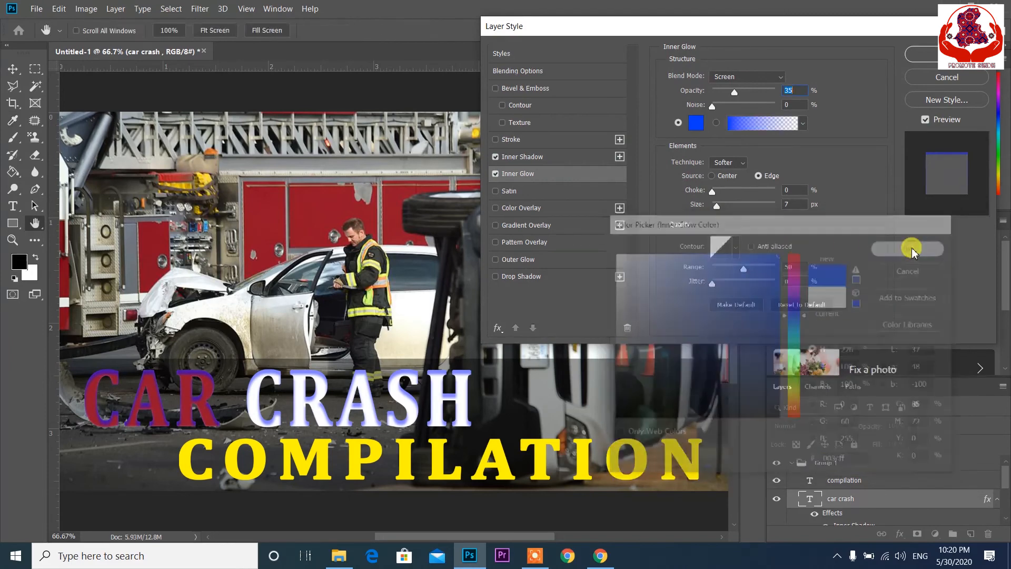
Step: Switch the inner glow's fill to the Red, Green gradient preset
click(804, 124)
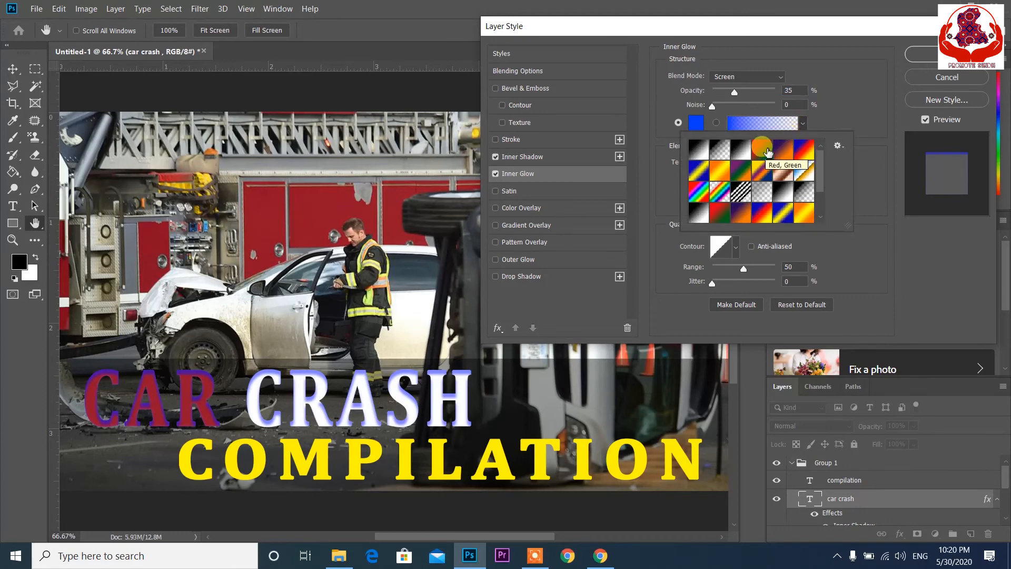
click(769, 153)
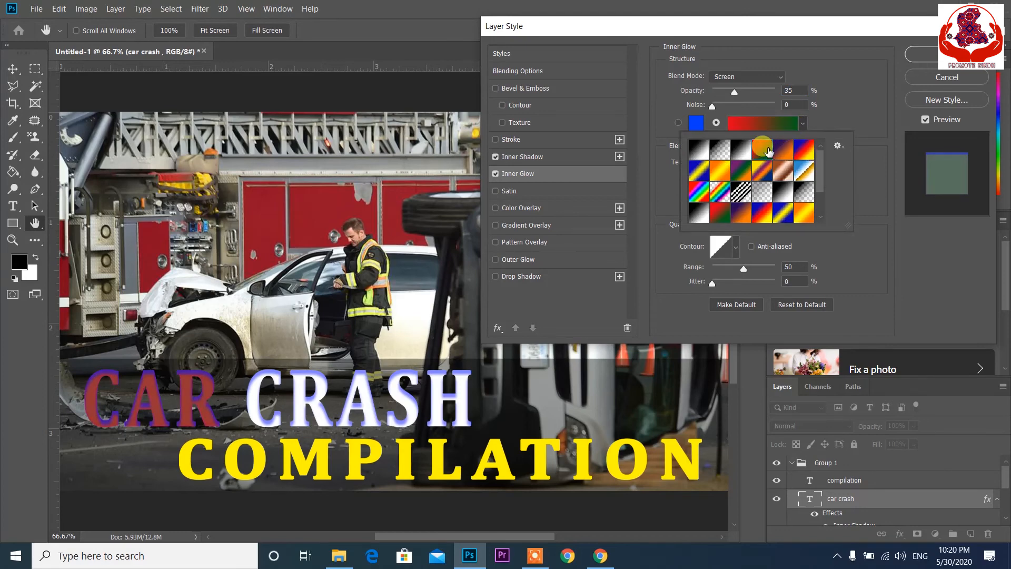
click(850, 105)
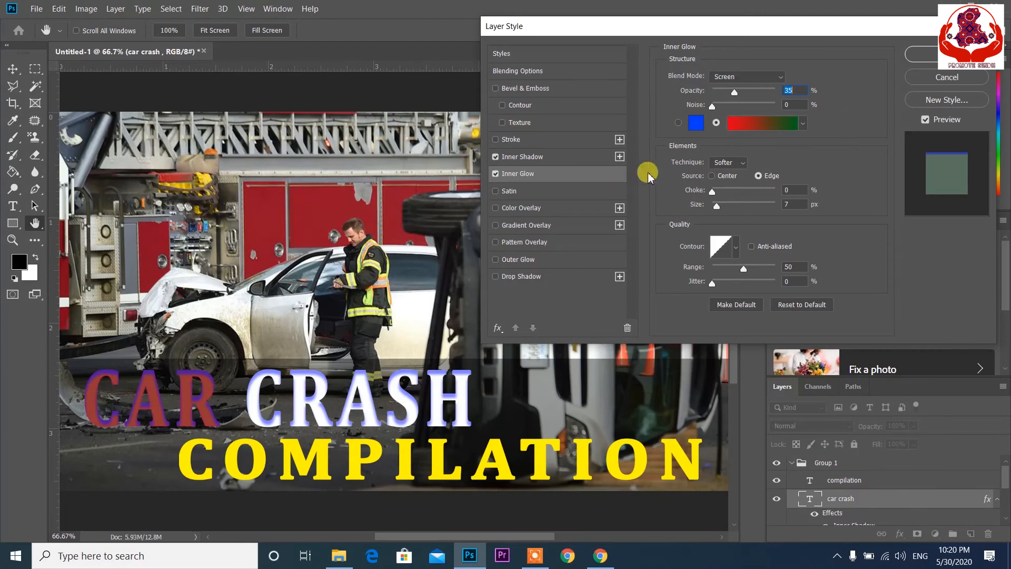
Step: Set the inner glow's opacity to 50% and its noise to 6%
mouse_move(736, 96)
mouse_down()
mouse_move(777, 105)
mouse_move(730, 106)
mouse_move(759, 106)
mouse_move(736, 108)
mouse_move(750, 107)
mouse_up()
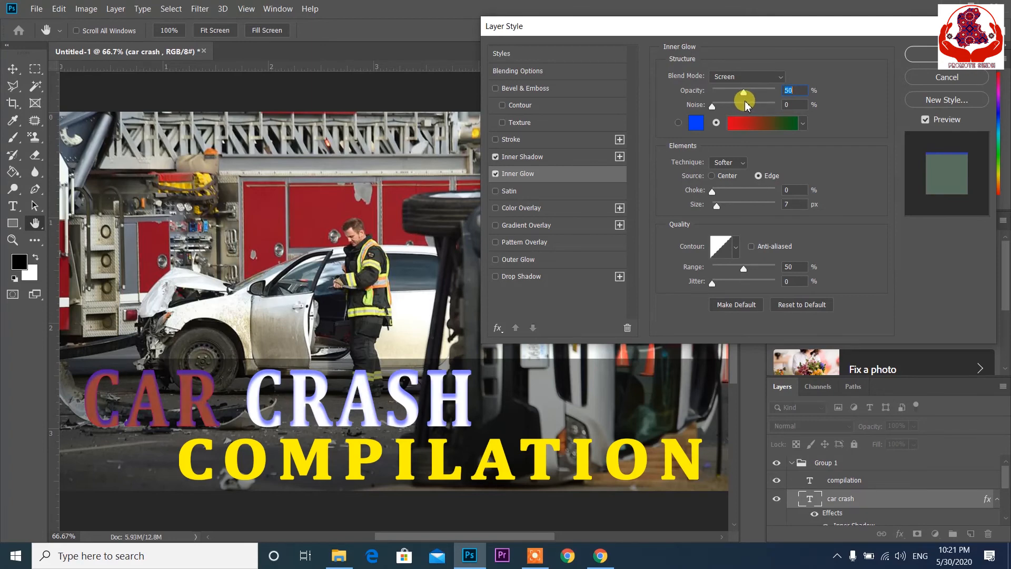
drag(744, 106, 740, 106)
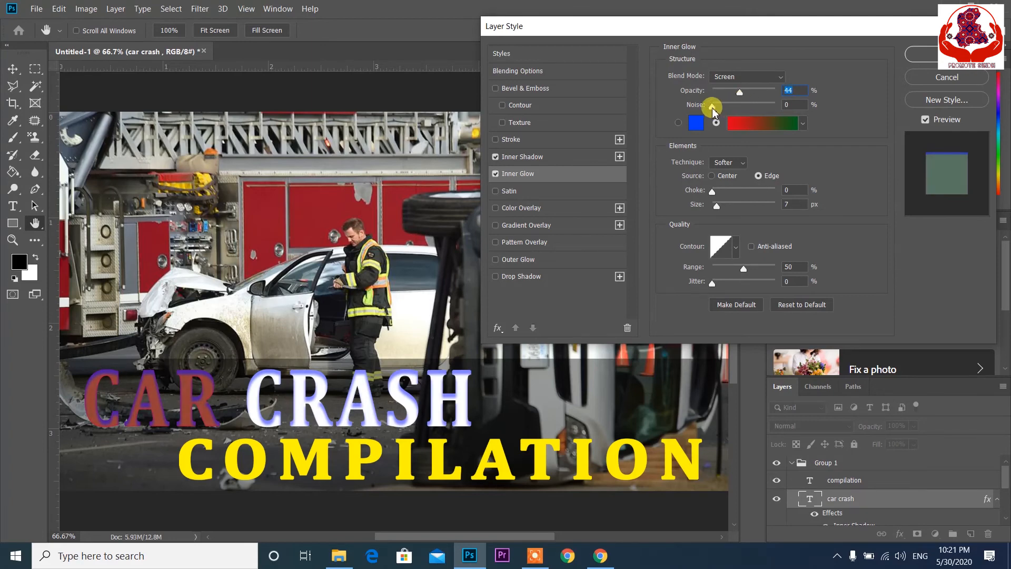
text(50)
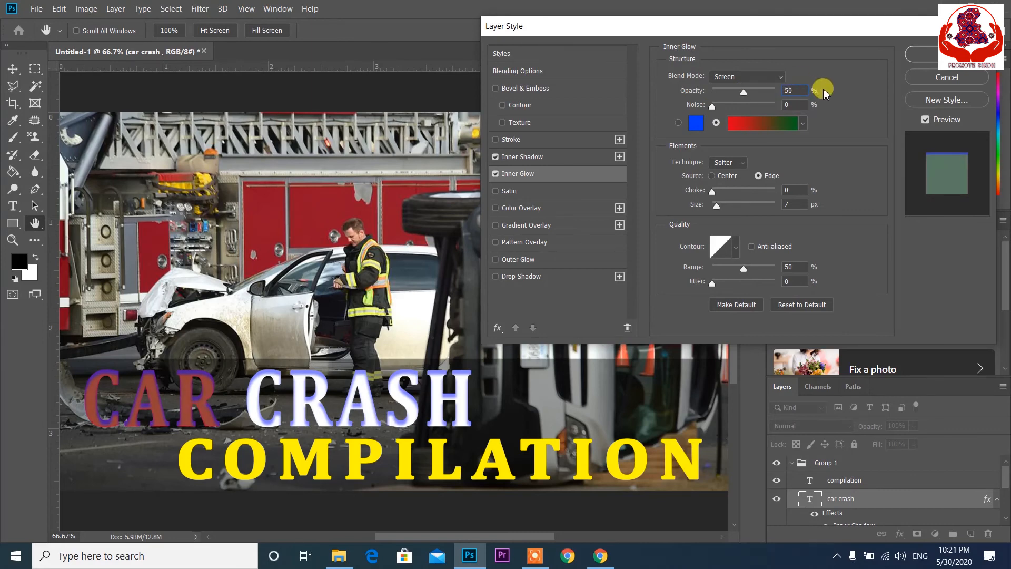
key(Return)
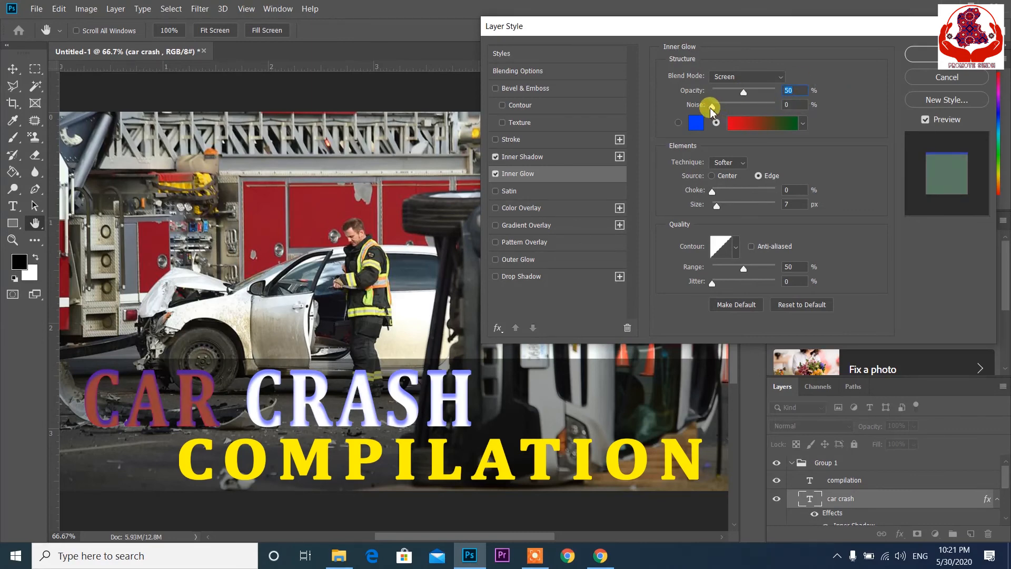
mouse_move(714, 108)
mouse_down()
mouse_move(782, 119)
mouse_move(726, 116)
mouse_move(790, 113)
mouse_move(717, 112)
mouse_up()
Step: Change the inner glow's gradient to the Blue, Red, Yellow preset
click(777, 123)
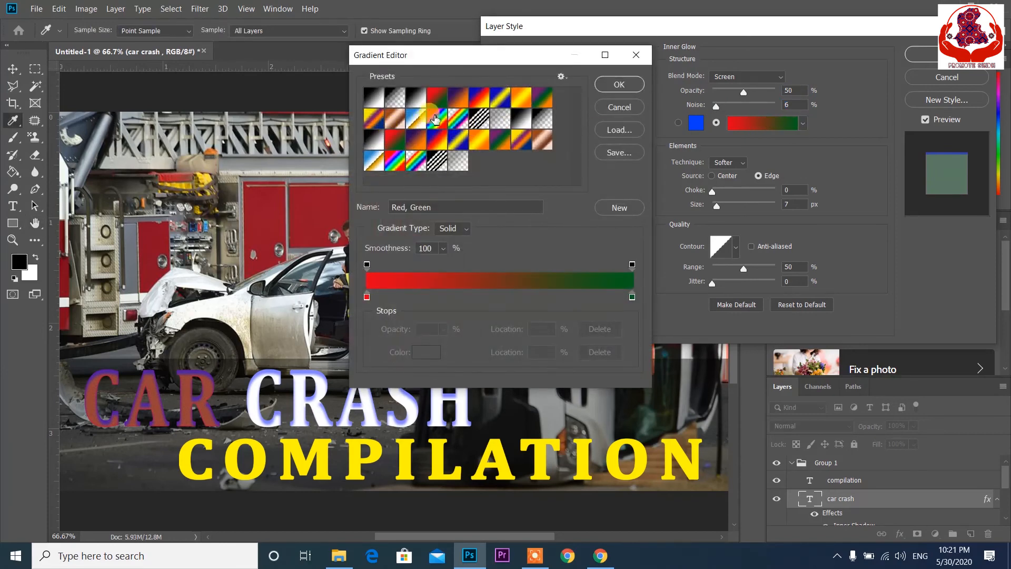
click(469, 92)
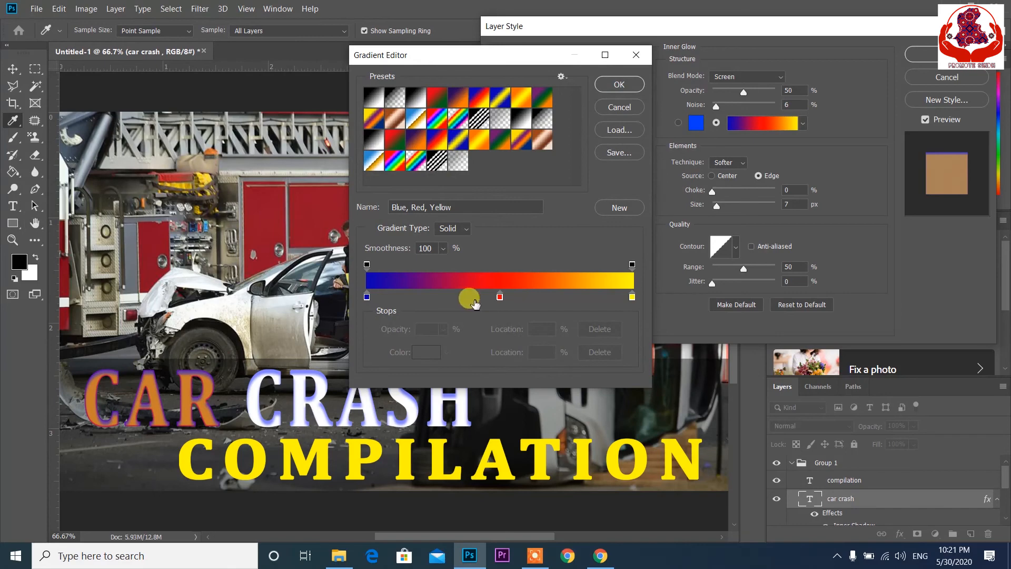
click(620, 85)
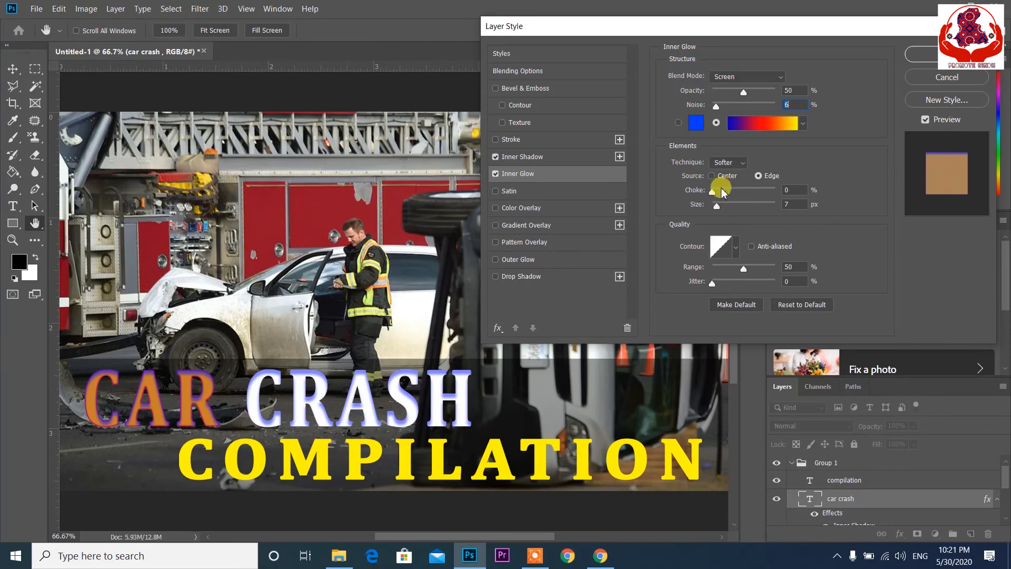
Step: Set the inner glow's technique to Precise, its source to Center and its size to 32 px
click(734, 165)
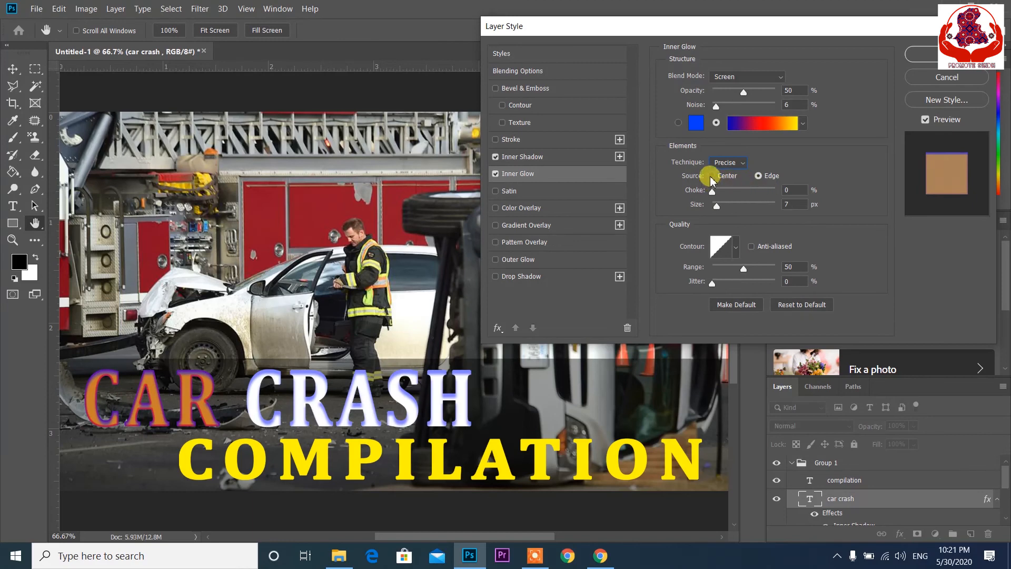
click(713, 177)
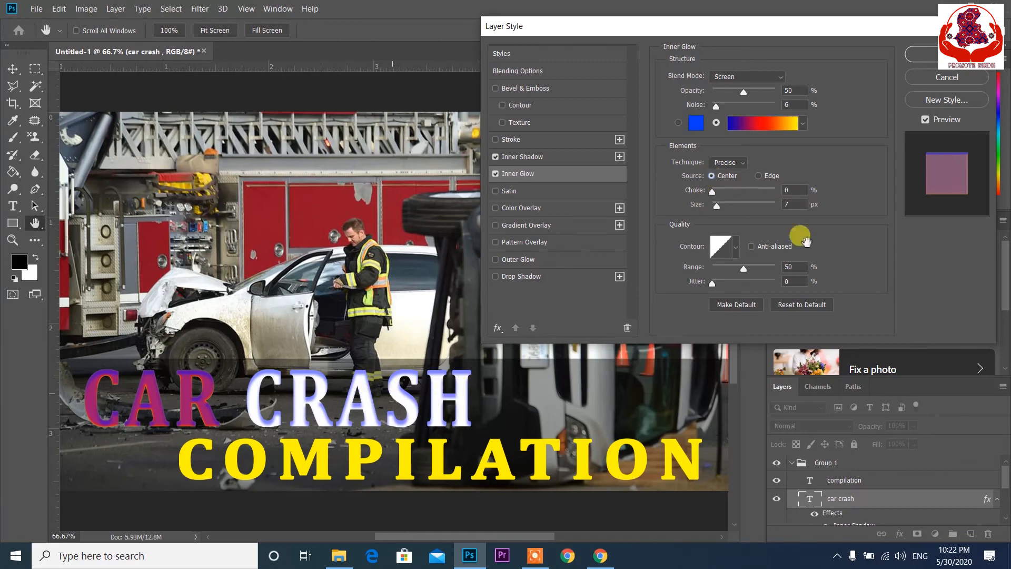
drag(718, 196, 751, 218)
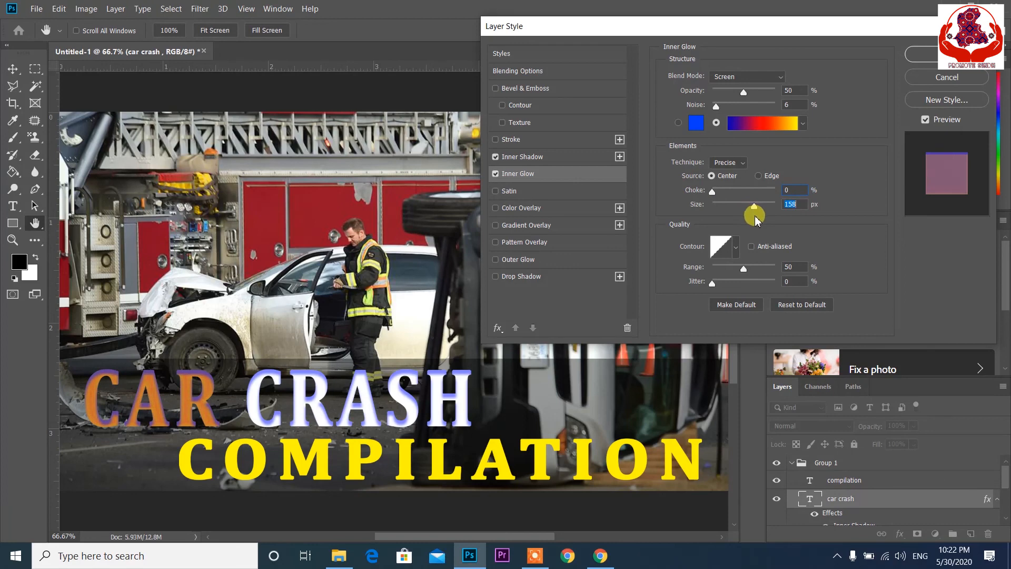
drag(754, 221, 726, 213)
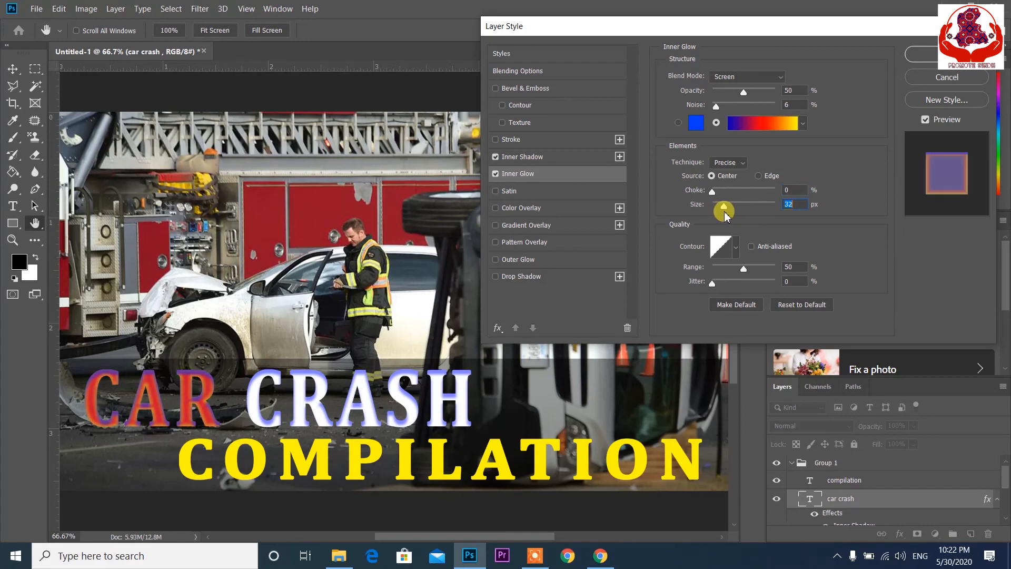
Step: Try the Half Round and Rolling Slope - Descending contours on the inner glow, and restore the straight diagonal contour
click(738, 252)
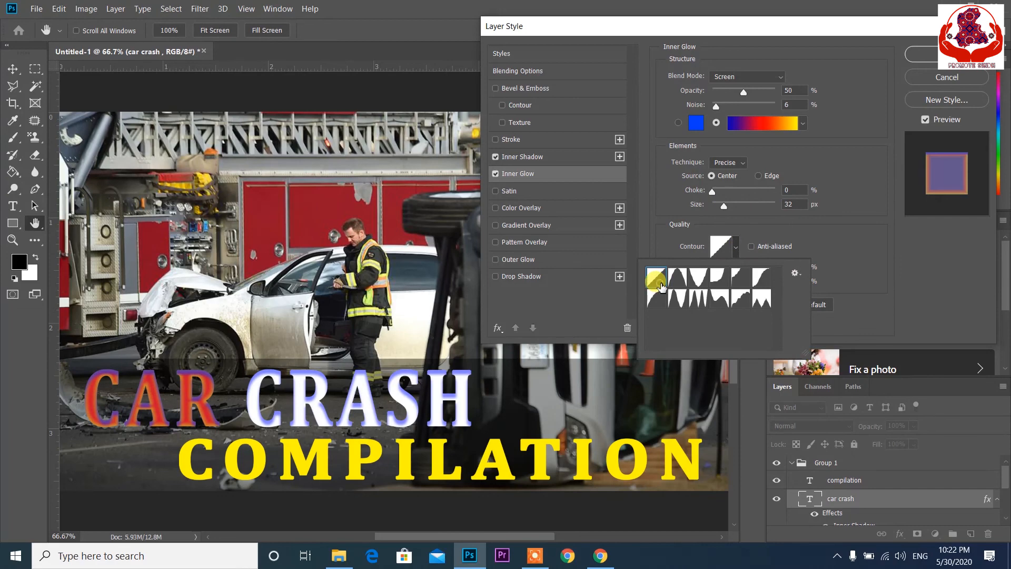
click(659, 299)
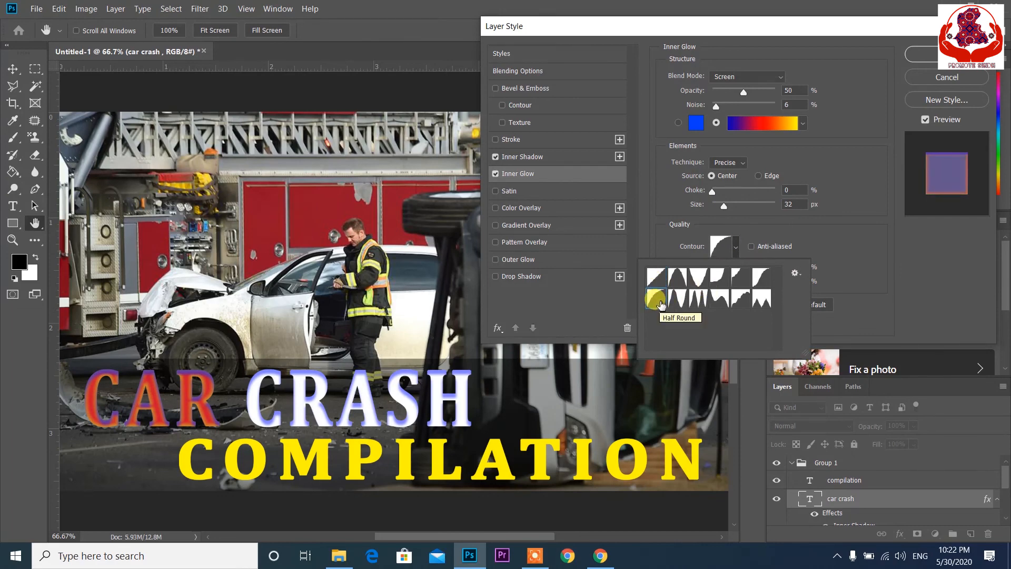
click(699, 304)
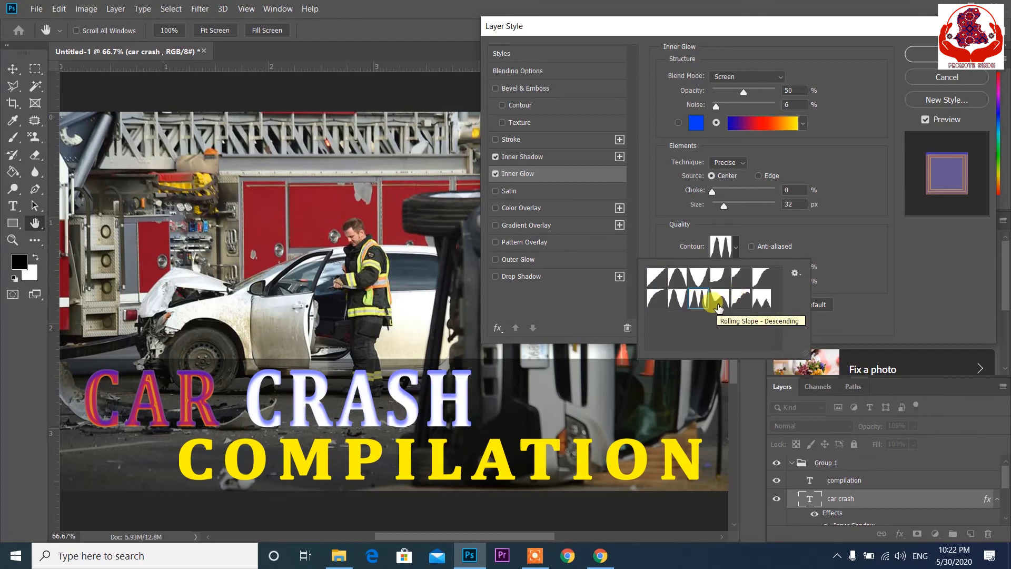
click(718, 306)
click(657, 277)
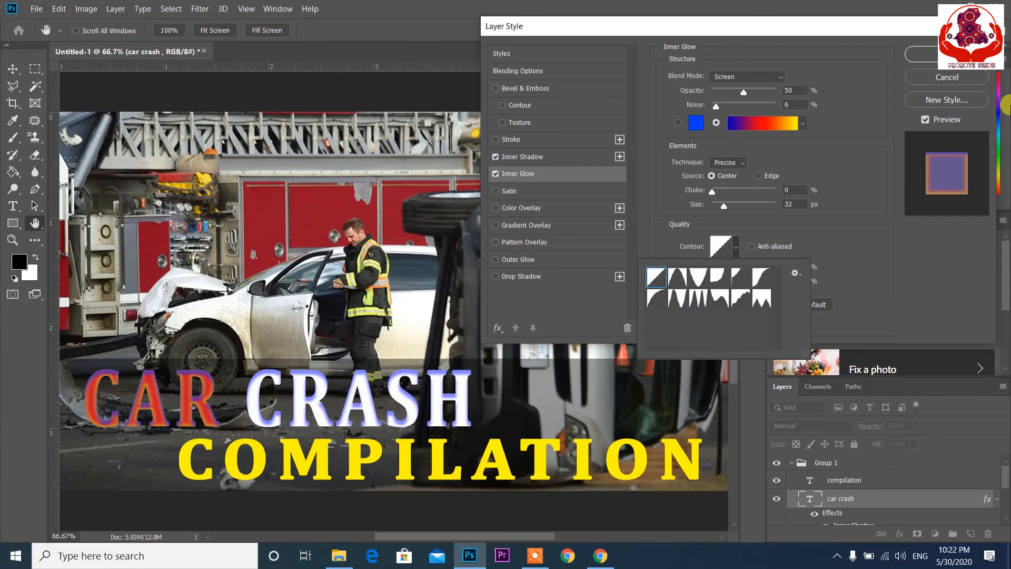
click(936, 56)
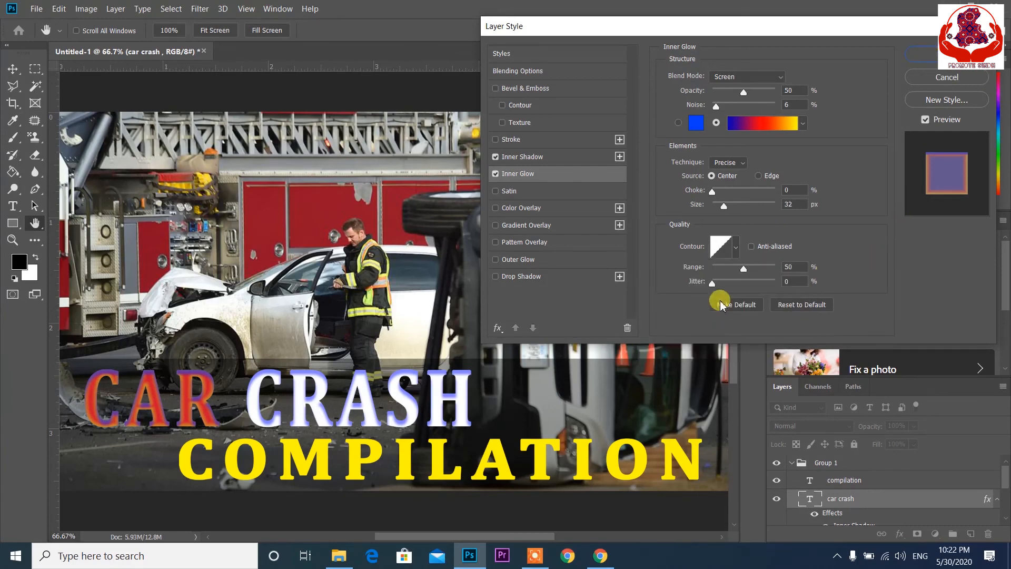
Step: Try the inner glow's jitter at 90%, return it to 0%, and apply the layer style
drag(716, 286, 770, 295)
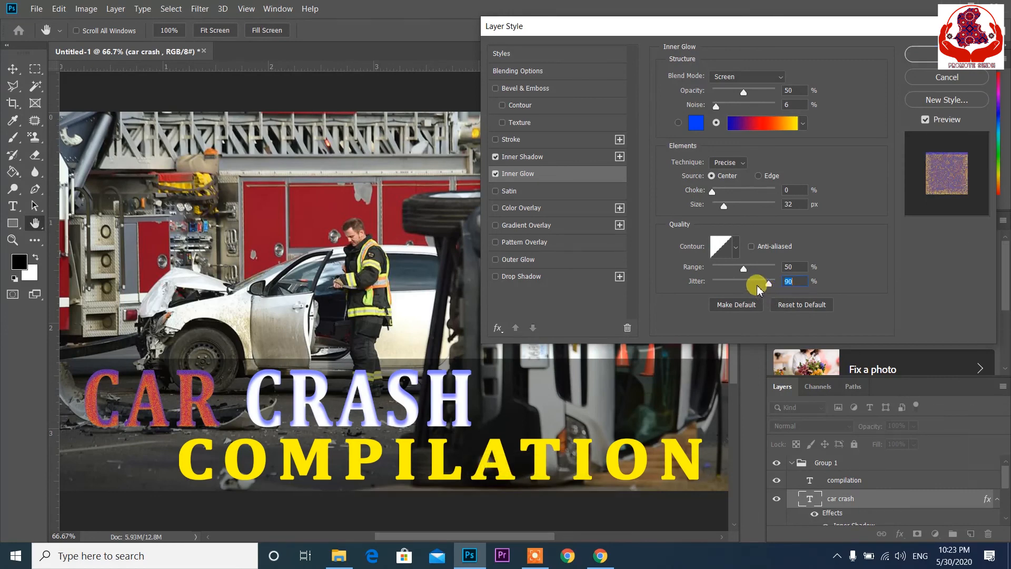
drag(772, 292, 687, 289)
click(927, 53)
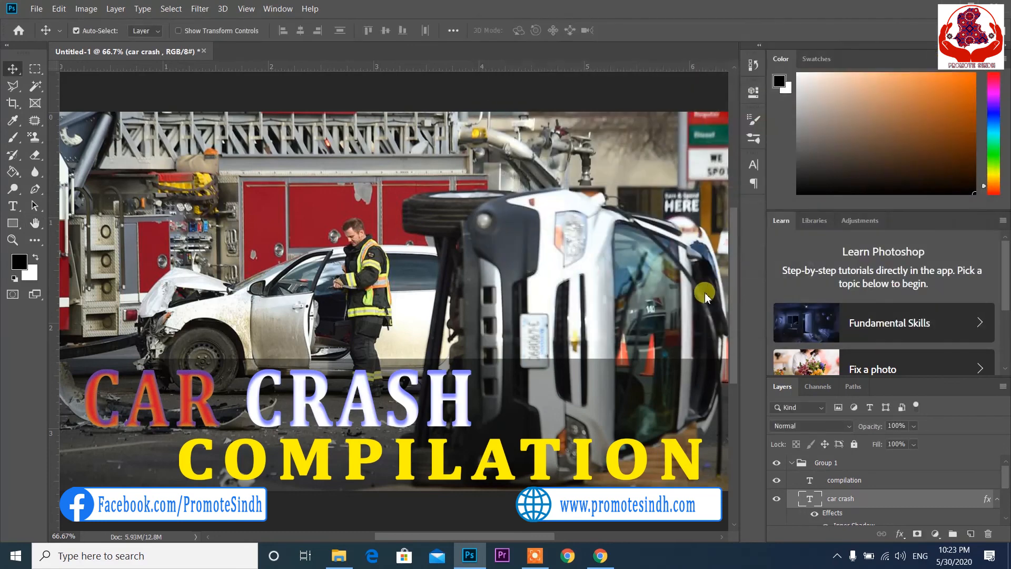